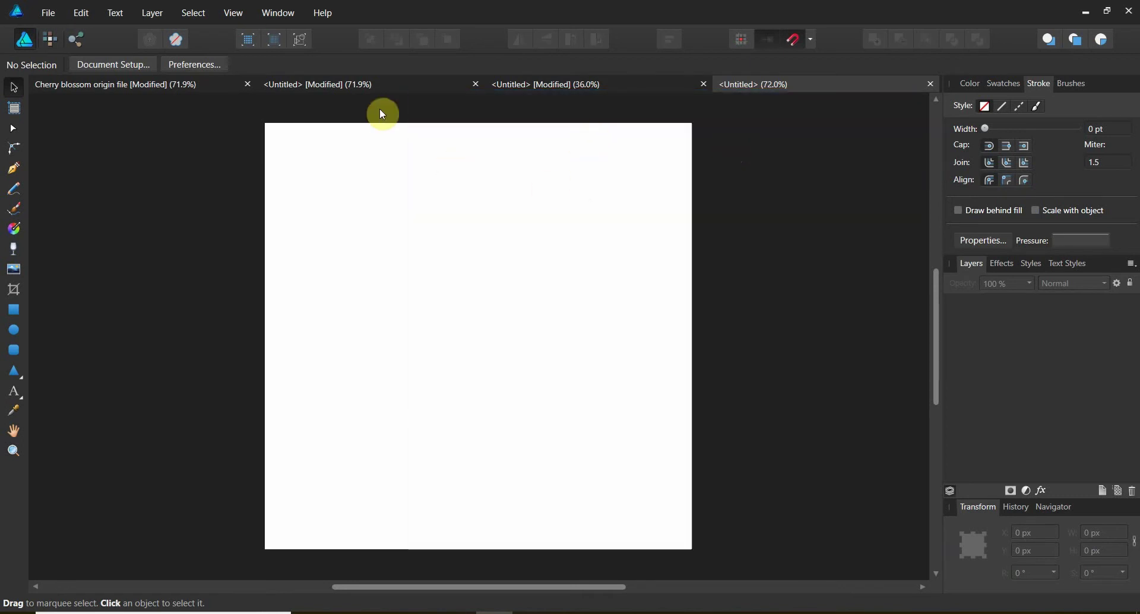
Step: Place the Continent of africa image from the DWNLD folder at about 903 × 826 px and position it within the page
{"action": "left_click", "coordinate": [58, 15]}
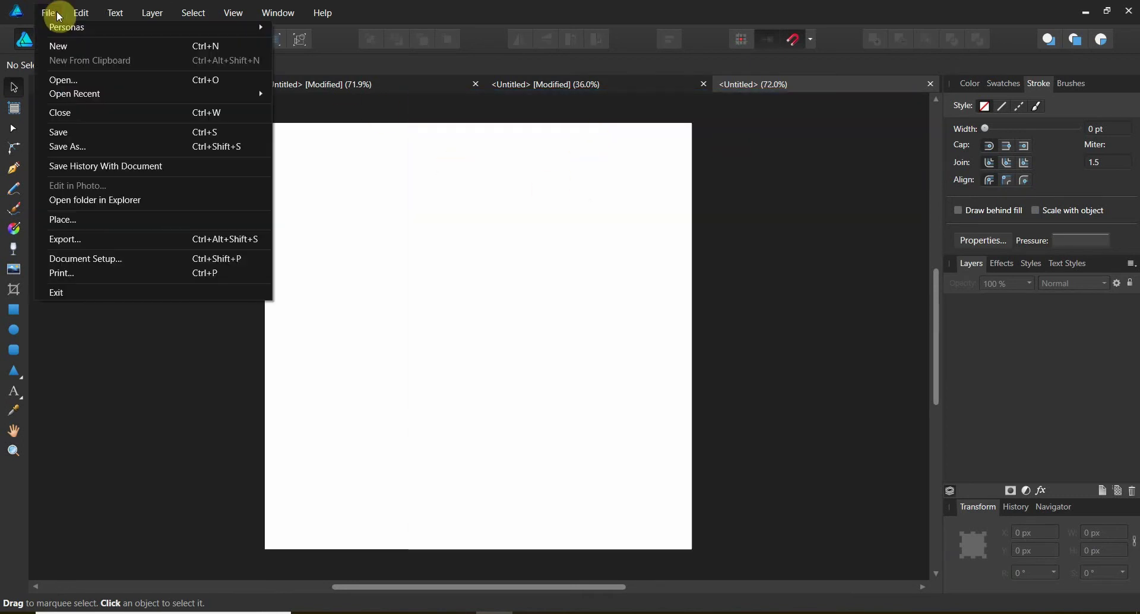
{"action": "left_click", "coordinate": [92, 222]}
{"action": "left_click", "coordinate": [76, 35]}
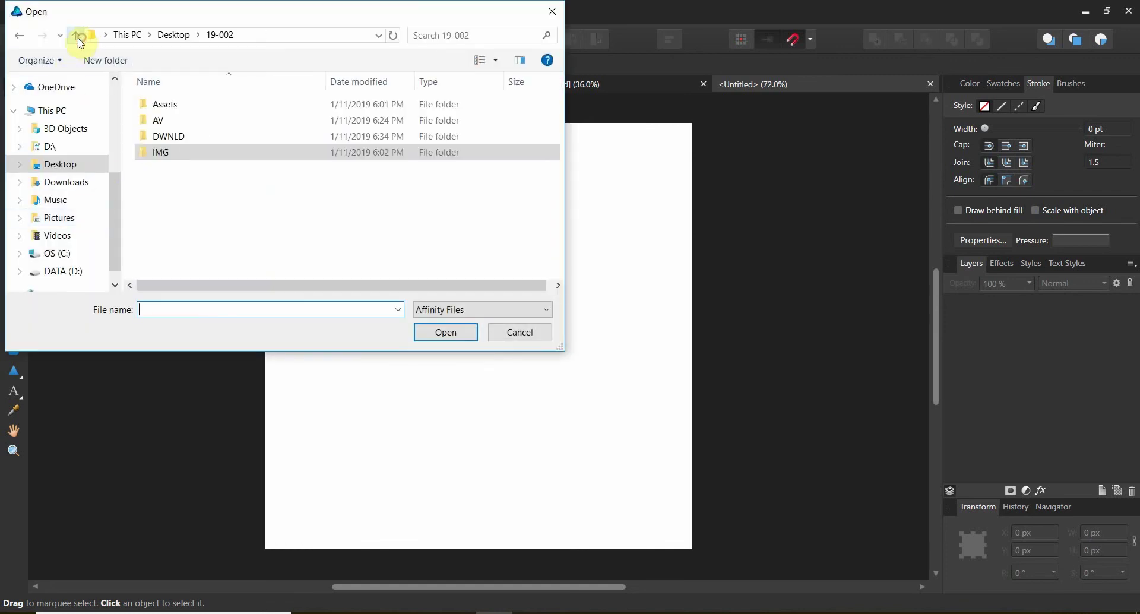
{"action": "double_click", "coordinate": [167, 139]}
{"action": "double_click", "coordinate": [173, 118]}
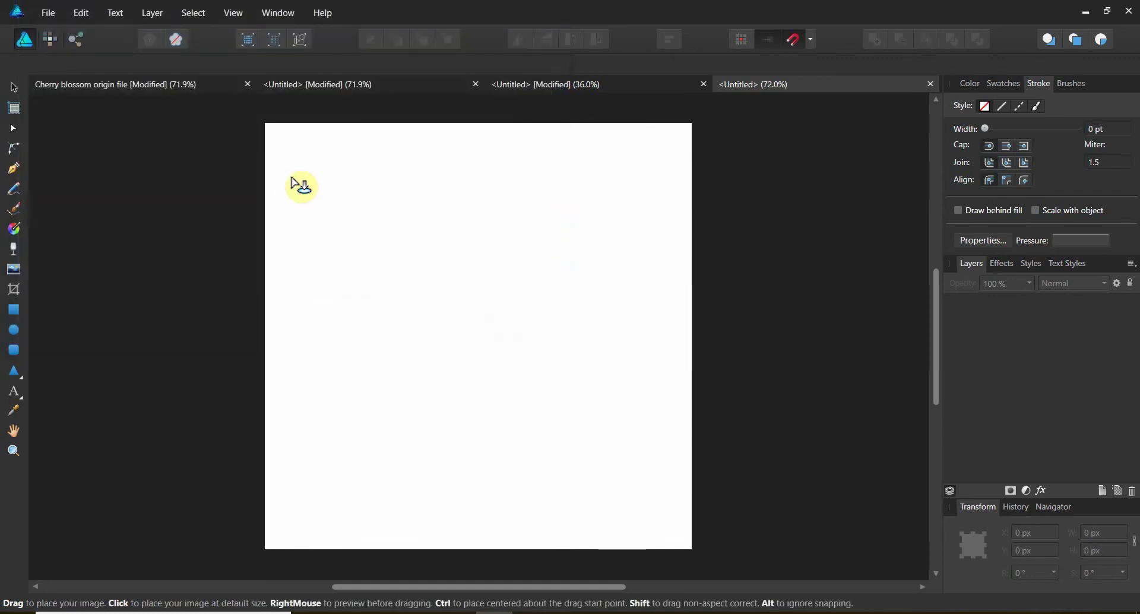
{"action": "left_click", "coordinate": [294, 151]}
{"action": "left_click_drag", "start_coordinate": [459, 297], "coordinate": [666, 515]}
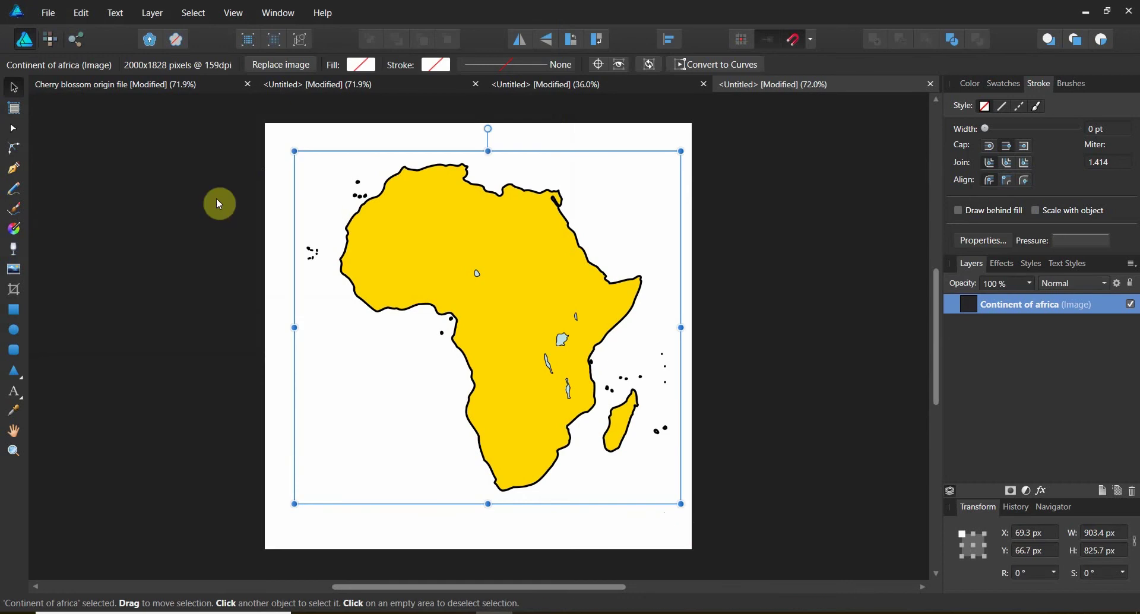
{"action": "mouse_move", "coordinate": [505, 281]}
{"action": "left_mouse_down"}
{"action": "mouse_move", "coordinate": [477, 306]}
{"action": "mouse_move", "coordinate": [490, 290]}
{"action": "left_mouse_up"}
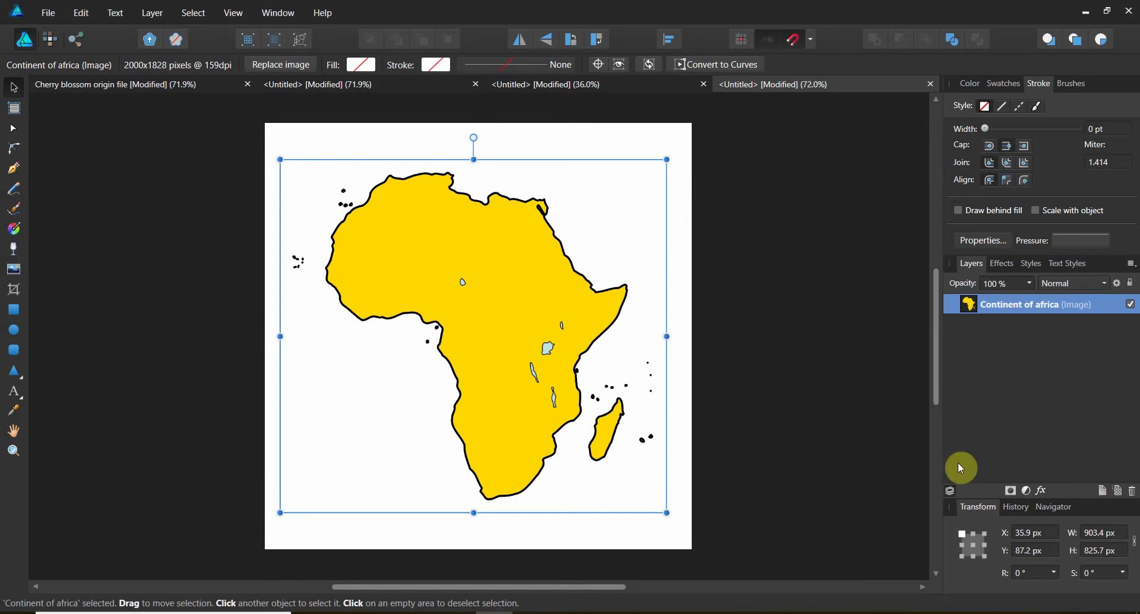
Step: Trace the mainland Africa outline freehand with the Pencil tool as one closed curve, leaving out the islands
{"action": "left_click", "coordinate": [15, 188]}
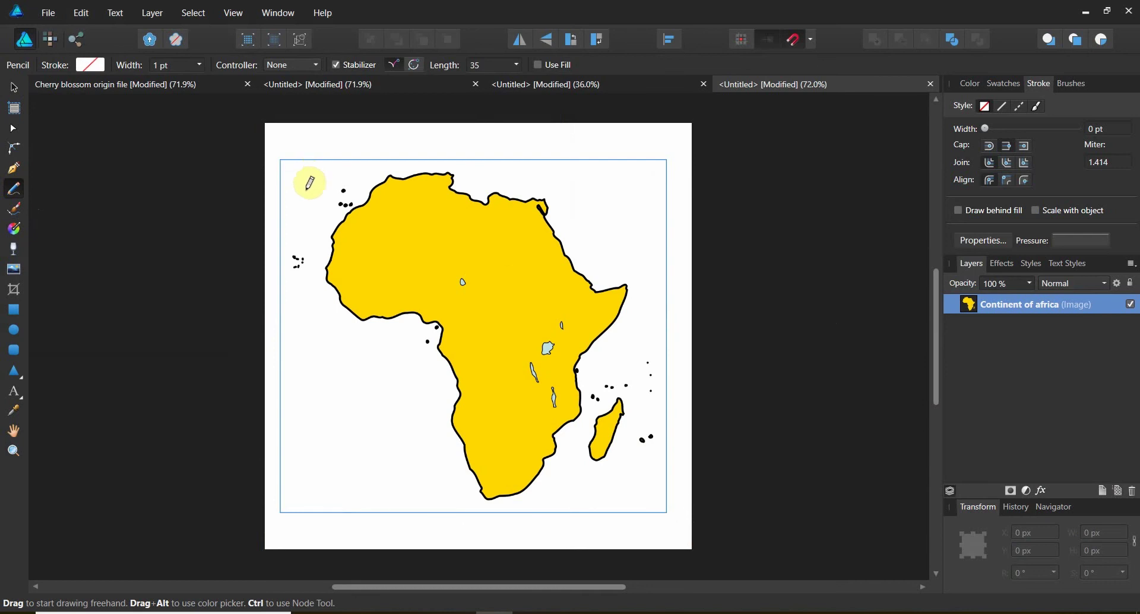
{"action": "left_click_drag", "start_coordinate": [390, 175], "coordinate": [387, 185]}
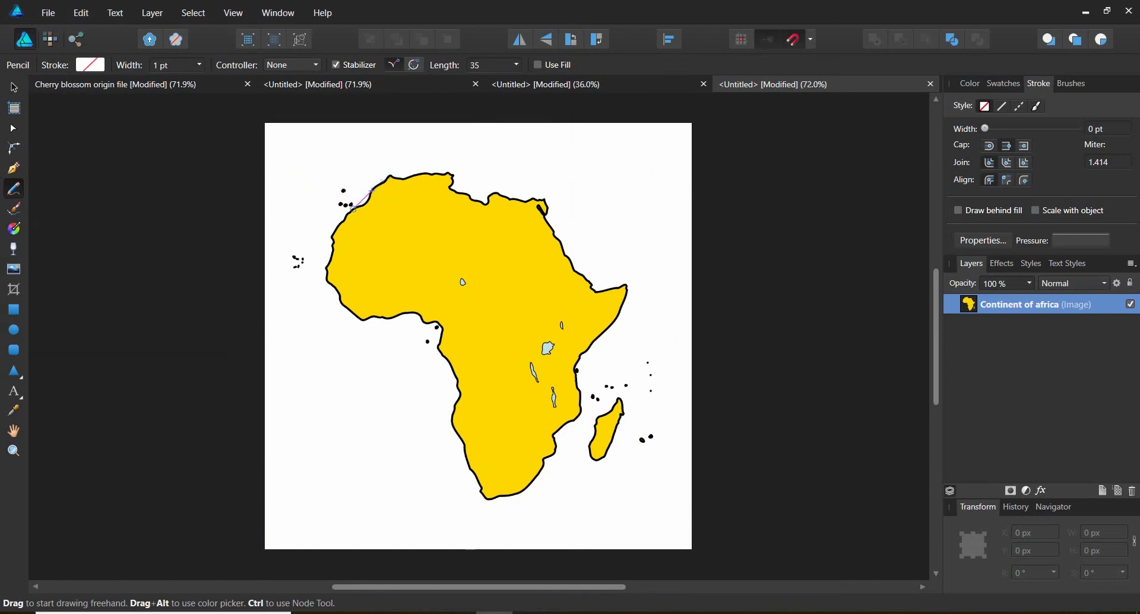
{"action": "left_click_drag", "start_coordinate": [349, 222], "coordinate": [333, 226]}
{"action": "mouse_move", "coordinate": [320, 294]}
{"action": "left_mouse_down"}
{"action": "mouse_move", "coordinate": [375, 331]}
{"action": "mouse_move", "coordinate": [403, 317]}
{"action": "left_mouse_up"}
{"action": "mouse_move", "coordinate": [461, 345]}
{"action": "left_mouse_down"}
{"action": "mouse_move", "coordinate": [436, 370]}
{"action": "mouse_move", "coordinate": [471, 394]}
{"action": "mouse_move", "coordinate": [448, 437]}
{"action": "mouse_move", "coordinate": [485, 466]}
{"action": "mouse_move", "coordinate": [490, 521]}
{"action": "mouse_move", "coordinate": [510, 521]}
{"action": "mouse_move", "coordinate": [552, 448]}
{"action": "mouse_move", "coordinate": [571, 439]}
{"action": "mouse_move", "coordinate": [557, 409]}
{"action": "mouse_move", "coordinate": [594, 406]}
{"action": "mouse_move", "coordinate": [575, 350]}
{"action": "mouse_move", "coordinate": [620, 318]}
{"action": "mouse_move", "coordinate": [632, 281]}
{"action": "mouse_move", "coordinate": [625, 265]}
{"action": "mouse_move", "coordinate": [583, 287]}
{"action": "left_mouse_up"}
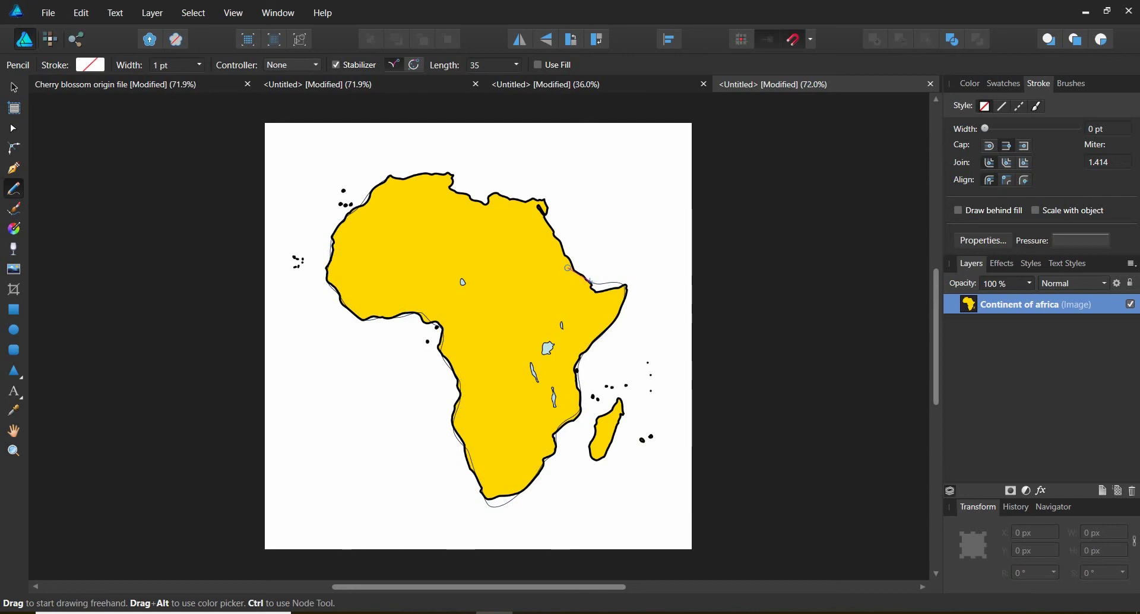
{"action": "mouse_move", "coordinate": [537, 210]}
{"action": "left_mouse_down"}
{"action": "mouse_move", "coordinate": [538, 177]}
{"action": "mouse_move", "coordinate": [468, 193]}
{"action": "mouse_move", "coordinate": [451, 212]}
{"action": "mouse_move", "coordinate": [433, 178]}
{"action": "mouse_move", "coordinate": [457, 160]}
{"action": "left_mouse_up"}
{"action": "left_click_drag", "start_coordinate": [360, 182], "coordinate": [360, 182]}
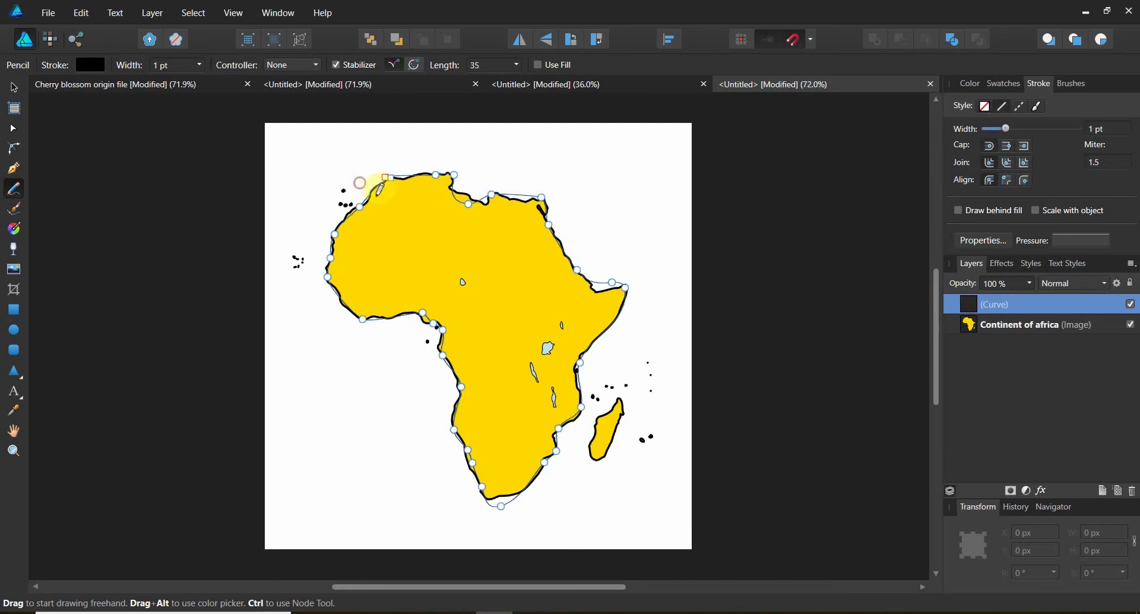
Step: Set the traced outline's stroke width to 9.9 pt
{"action": "left_click", "coordinate": [7, 129]}
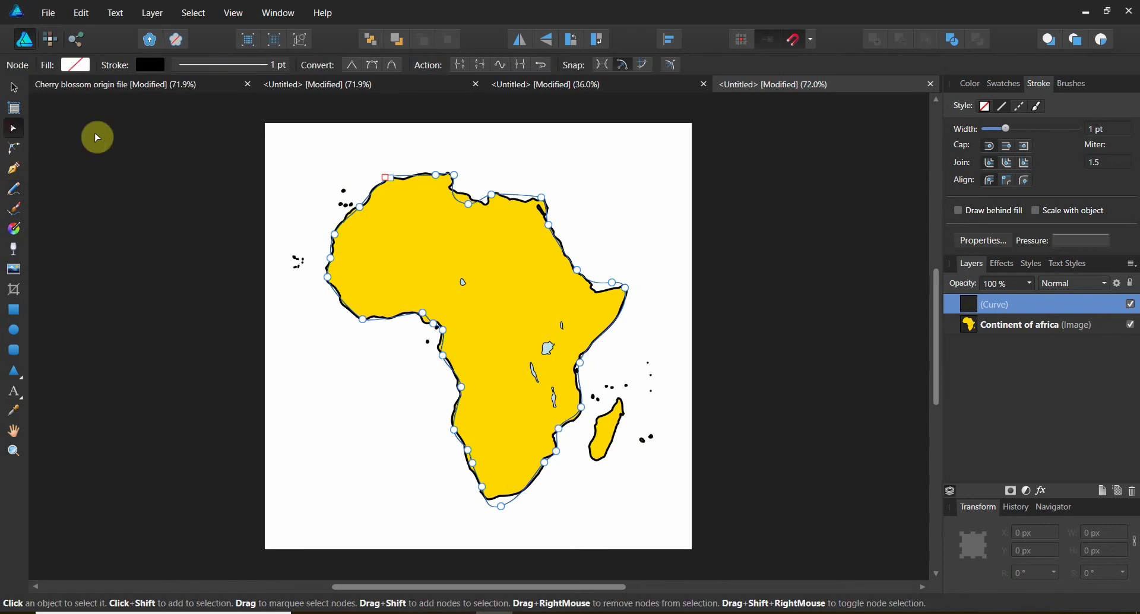
{"action": "left_click", "coordinate": [386, 178]}
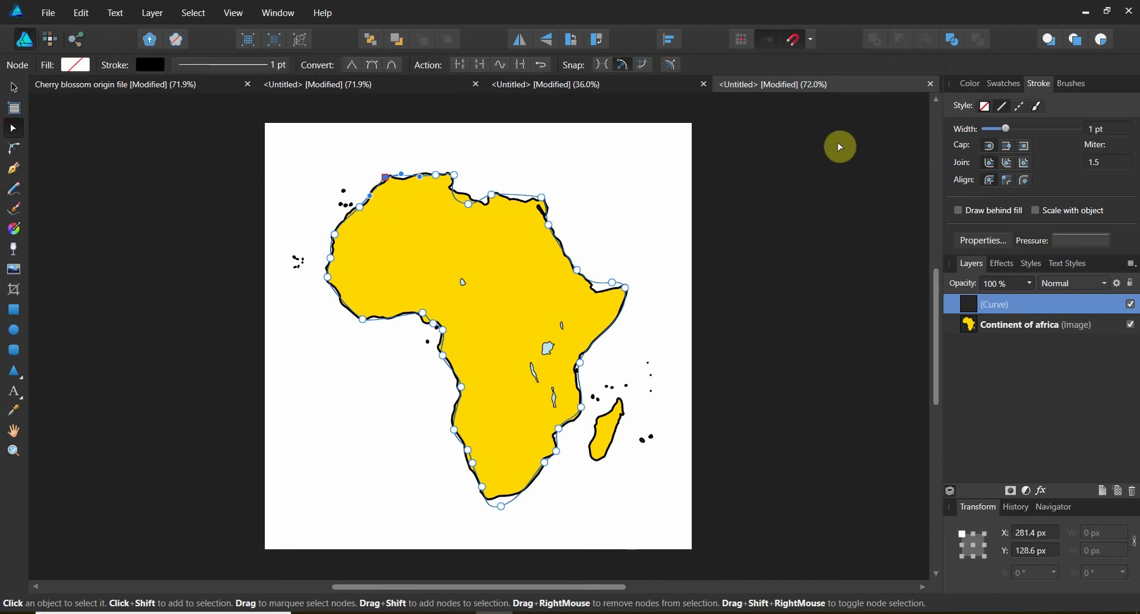
{"action": "left_click_drag", "start_coordinate": [1006, 128], "coordinate": [1027, 129]}
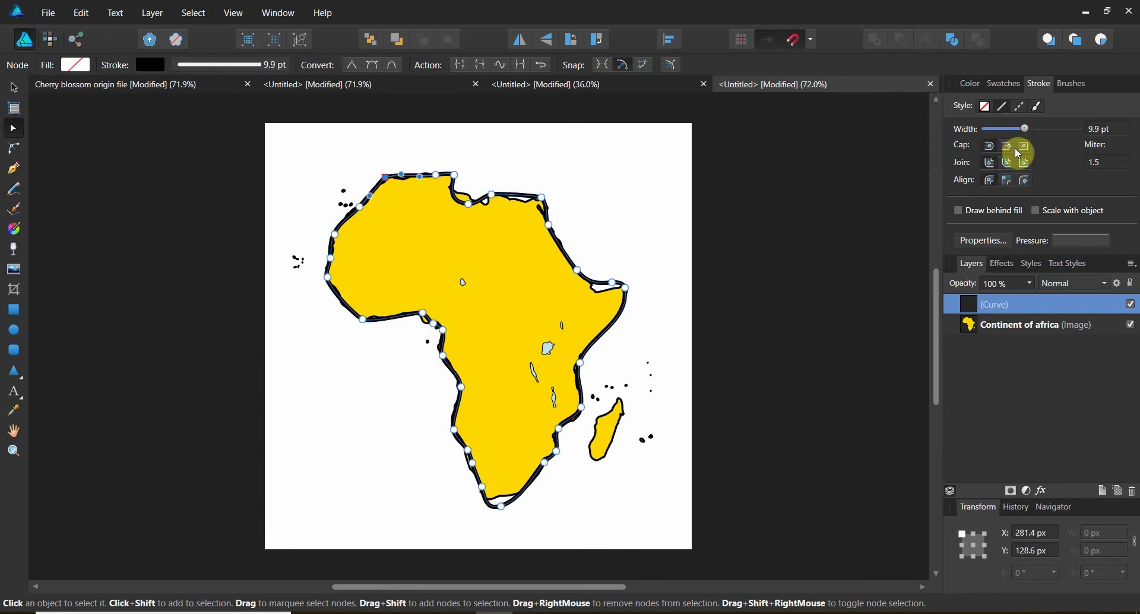
Step: Hide the Continent of africa image layer so only the traced outline is displayed
{"action": "left_click", "coordinate": [1077, 303]}
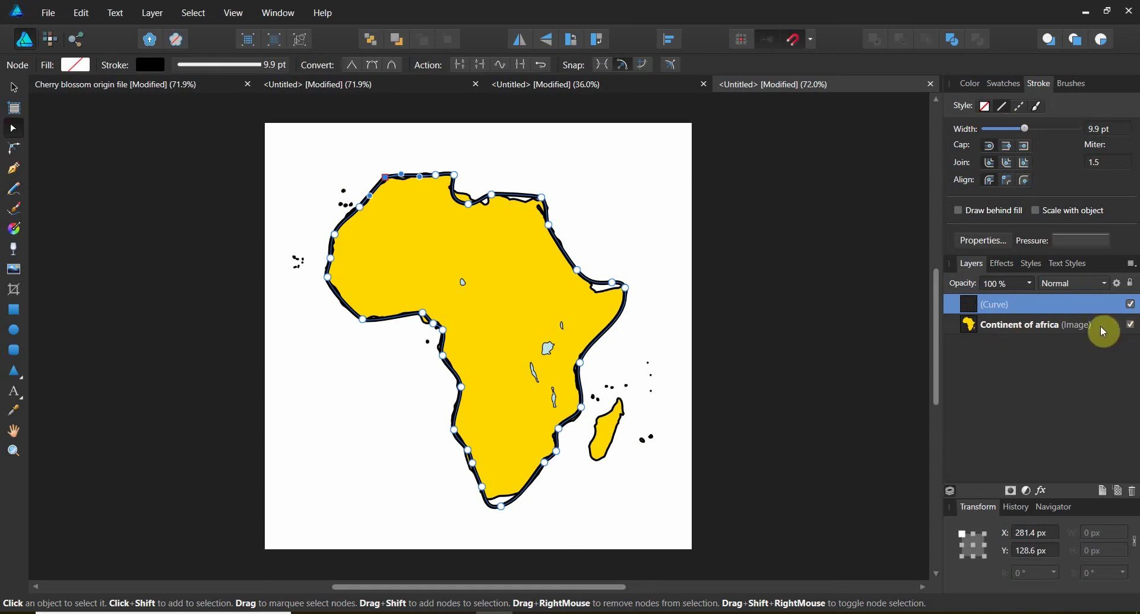
{"action": "left_click", "coordinate": [1131, 327]}
{"action": "left_click", "coordinate": [1132, 327]}
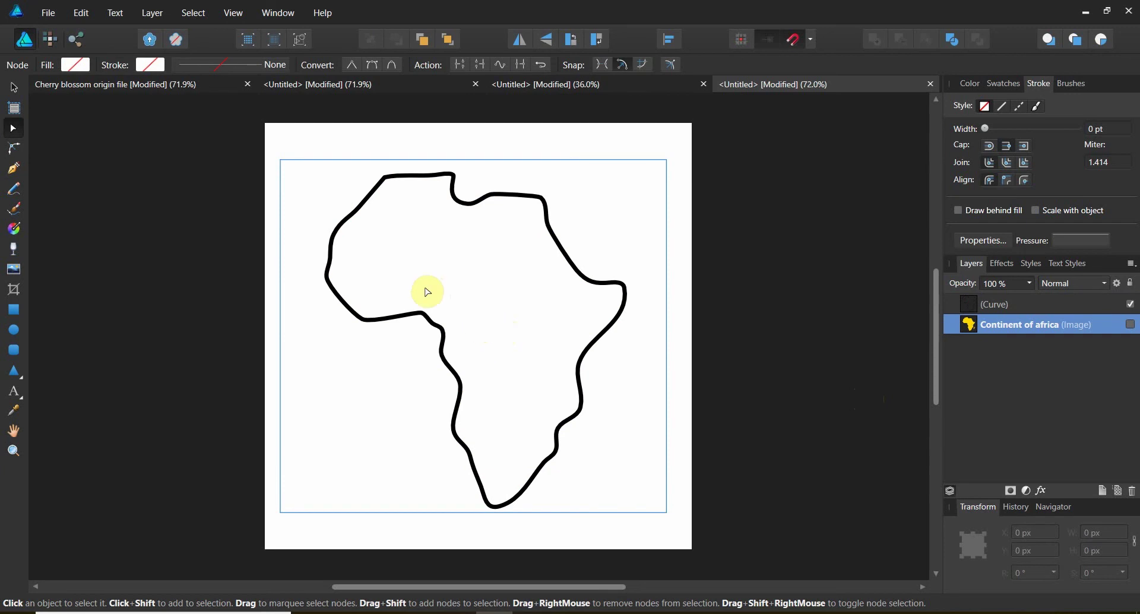
Step: Place the image "Image for layered pop art tut" from the IMG folder at about 474 × 433 px over the outline's upper right part
{"action": "left_click", "coordinate": [50, 12]}
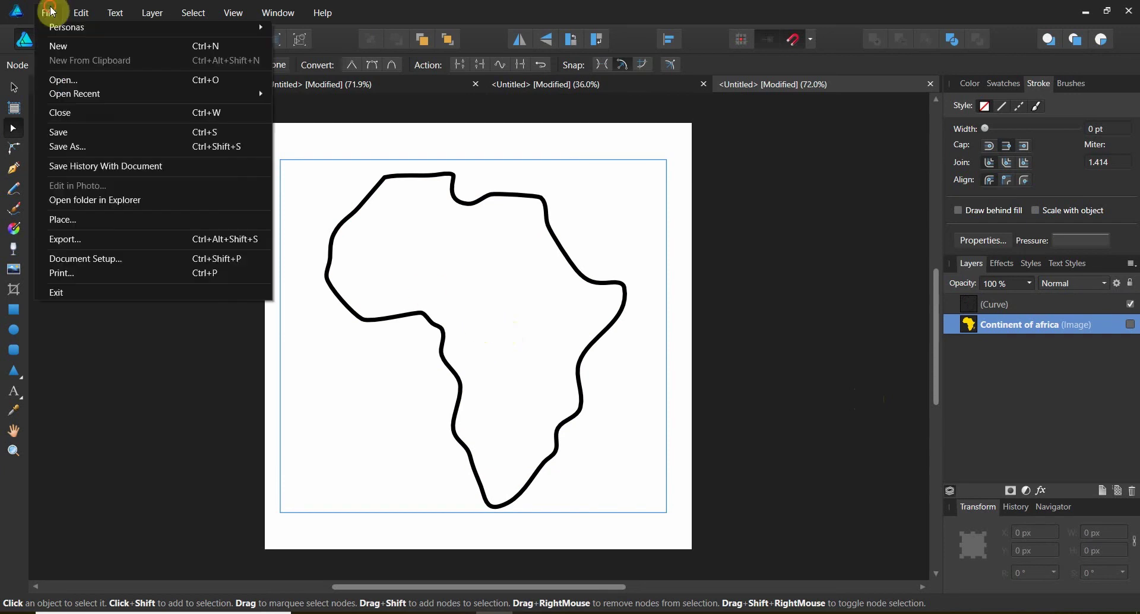
{"action": "left_click", "coordinate": [63, 221]}
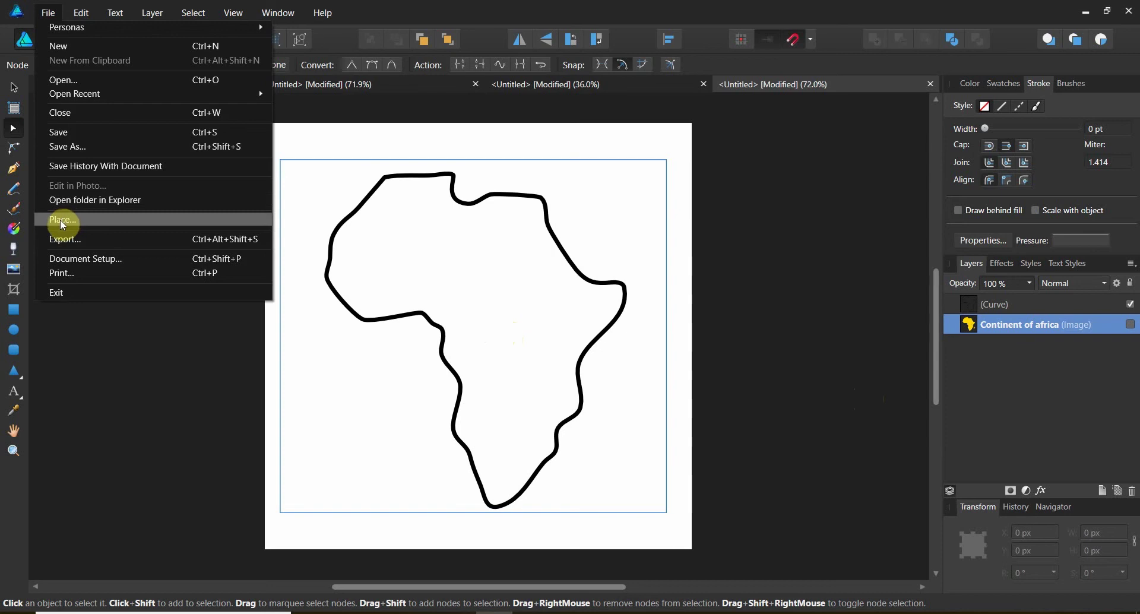
{"action": "left_click", "coordinate": [59, 221]}
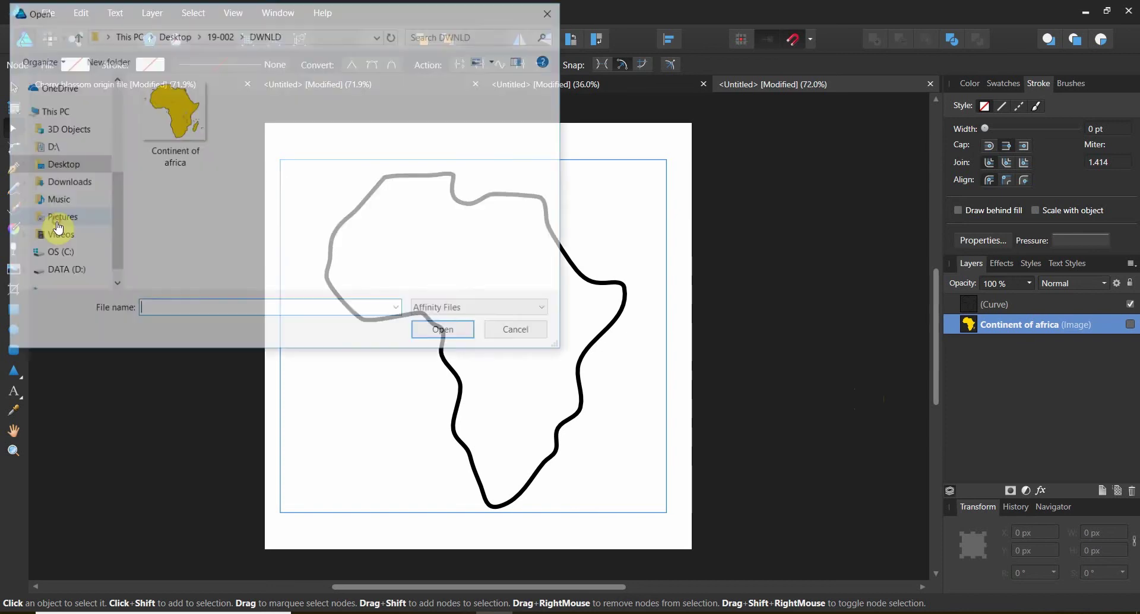
{"action": "left_click", "coordinate": [75, 35]}
{"action": "double_click", "coordinate": [143, 153]}
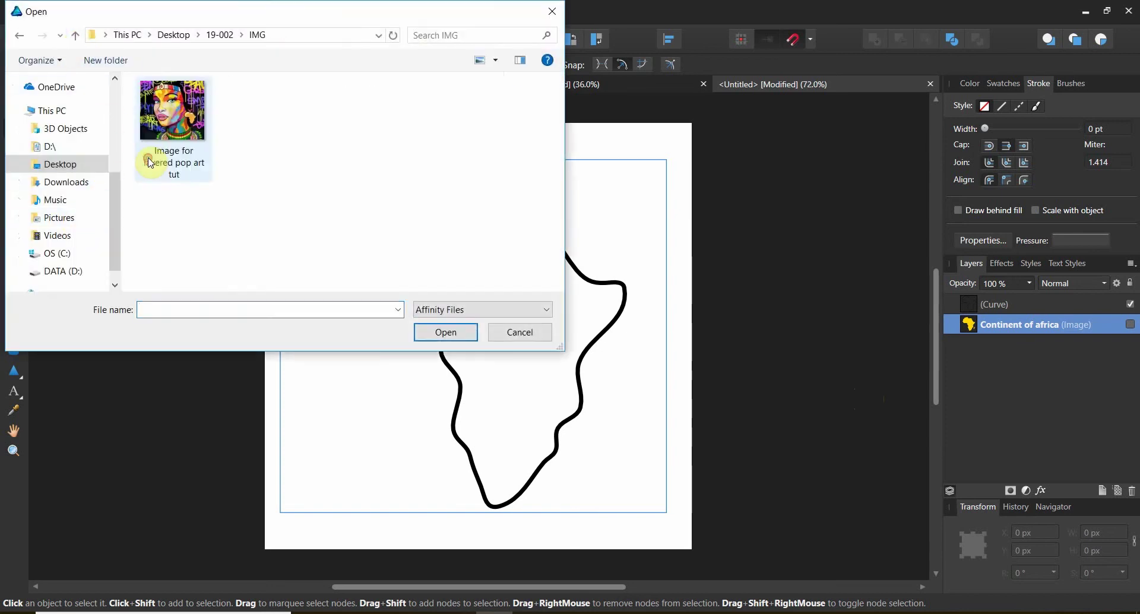
{"action": "left_click", "coordinate": [173, 156]}
{"action": "left_click", "coordinate": [454, 334]}
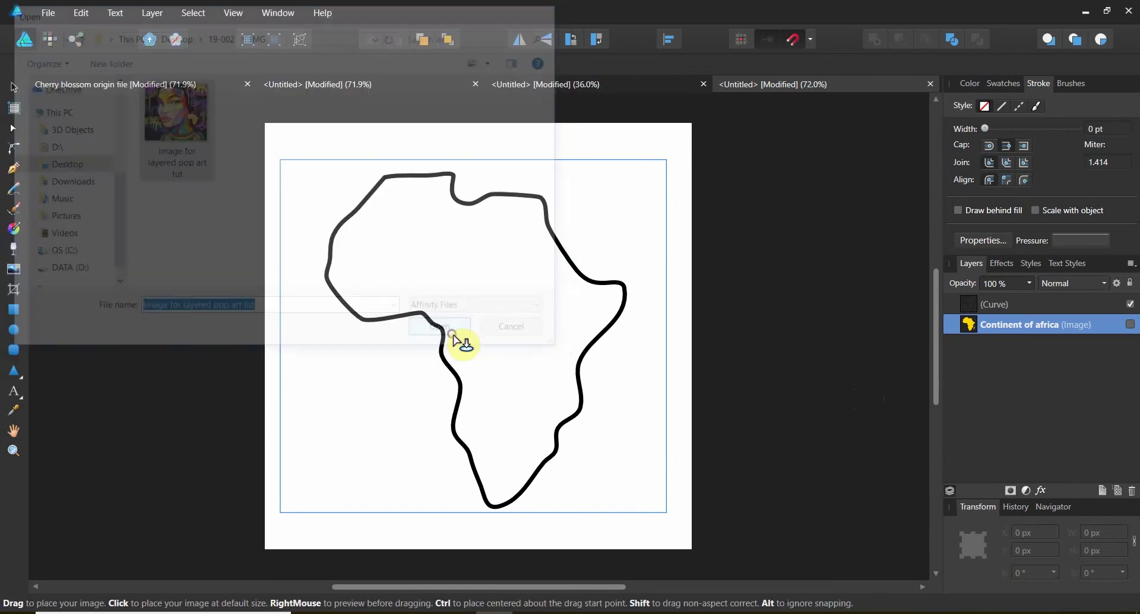
{"action": "left_click_drag", "start_coordinate": [479, 178], "coordinate": [707, 339]}
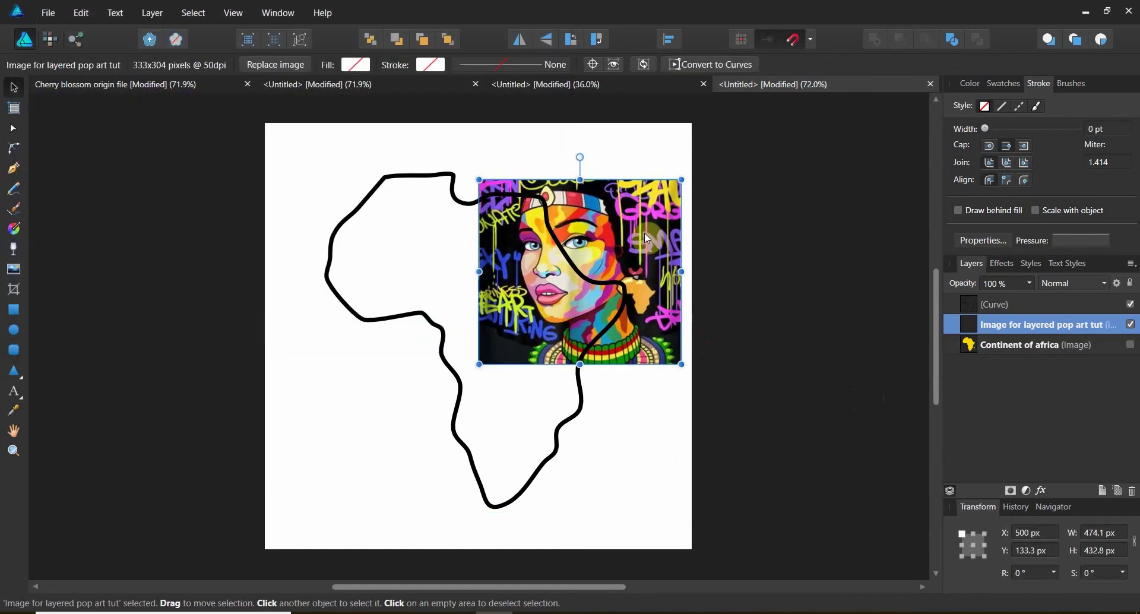
Step: Move the pop art image to the page's upper right corner, partly beyond the page edge
{"action": "left_click_drag", "start_coordinate": [620, 248], "coordinate": [651, 190]}
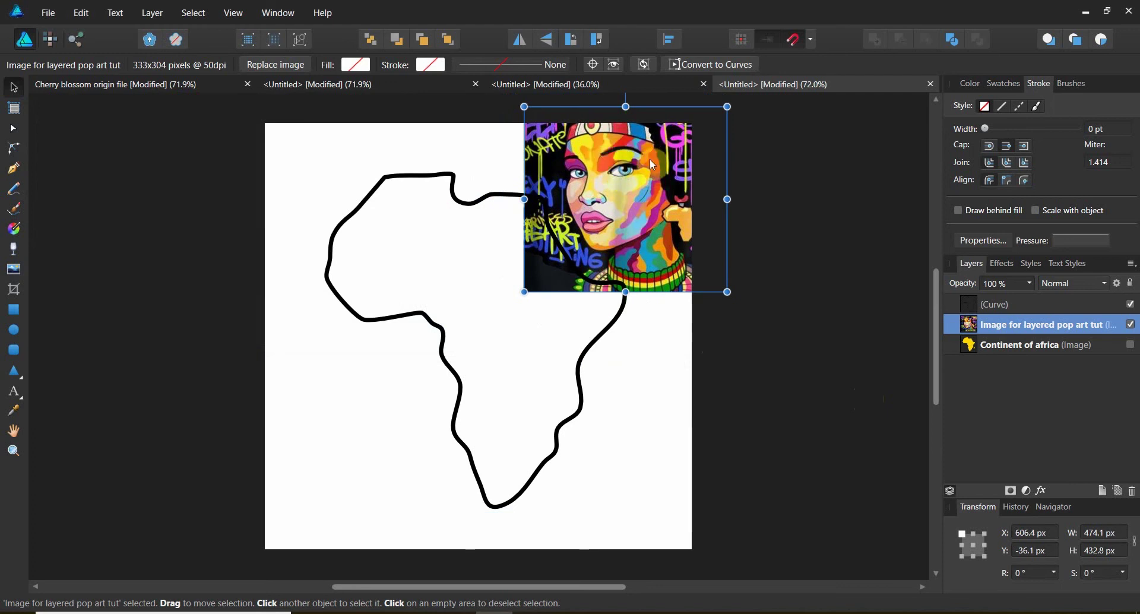
{"action": "left_click", "coordinate": [618, 248]}
{"action": "left_click_drag", "start_coordinate": [646, 211], "coordinate": [684, 182]}
Step: Rename the traced curve's layer as africa
{"action": "left_click", "coordinate": [986, 308]}
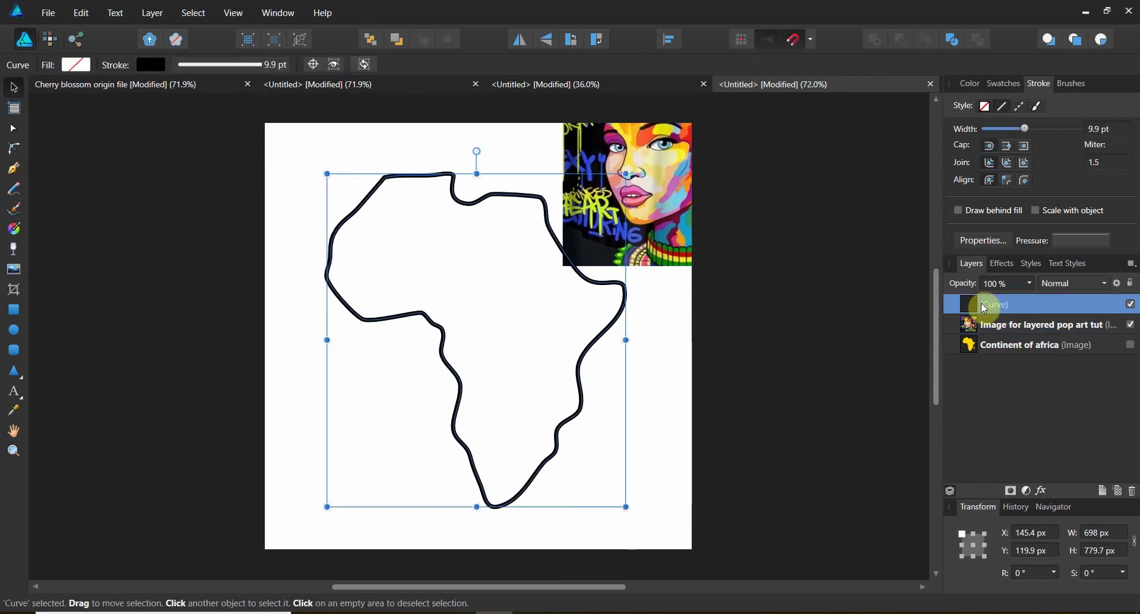
{"action": "double_click", "coordinate": [985, 305]}
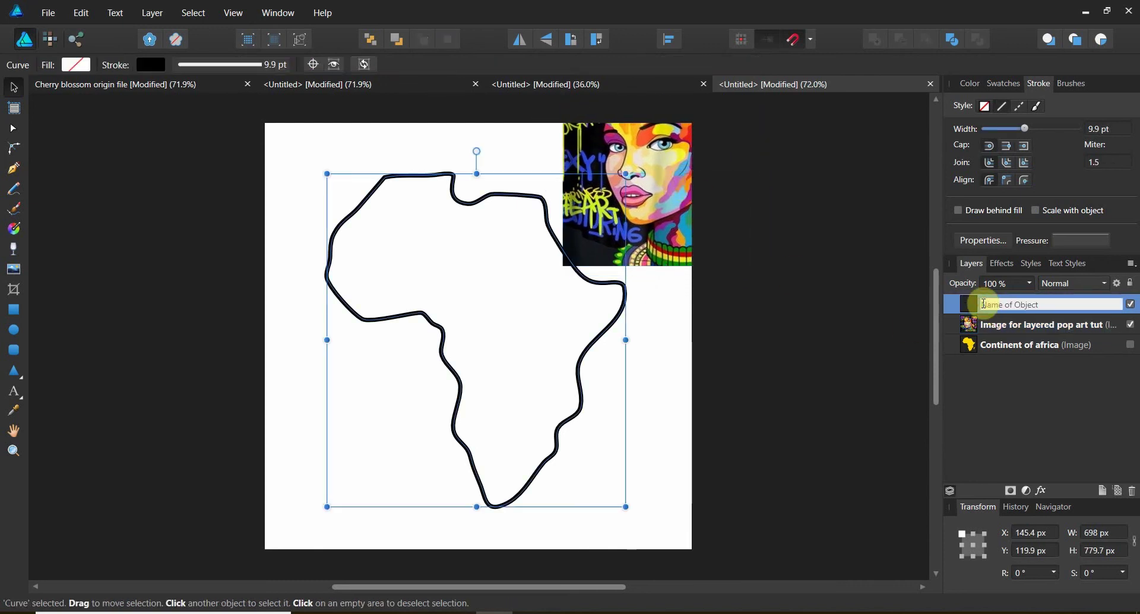
{"action": "type", "text": "africa"}
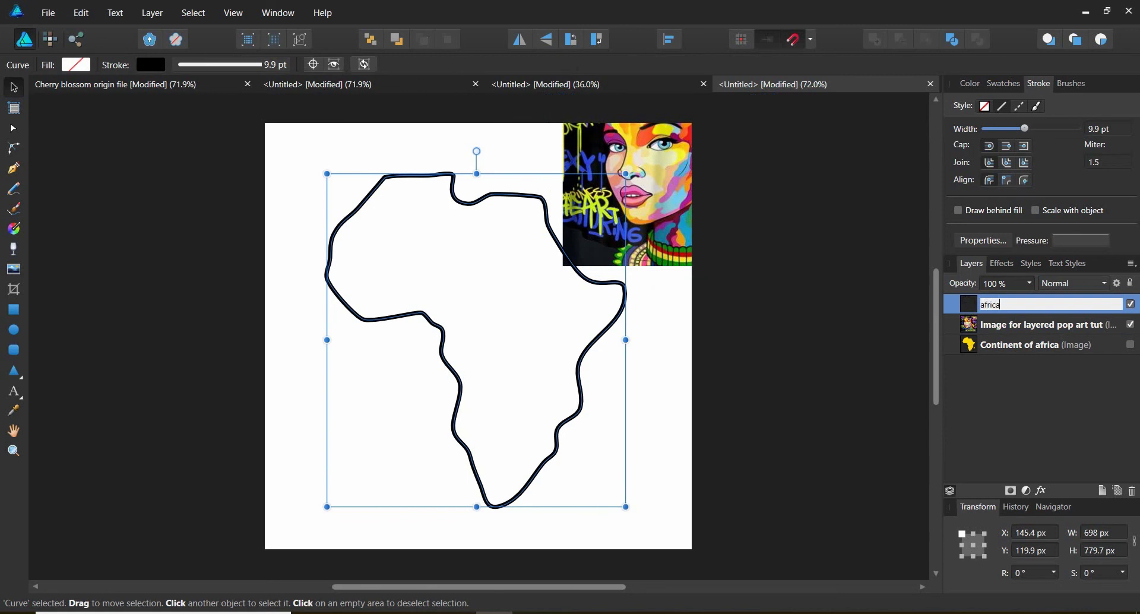
{"action": "left_click", "coordinate": [1005, 376]}
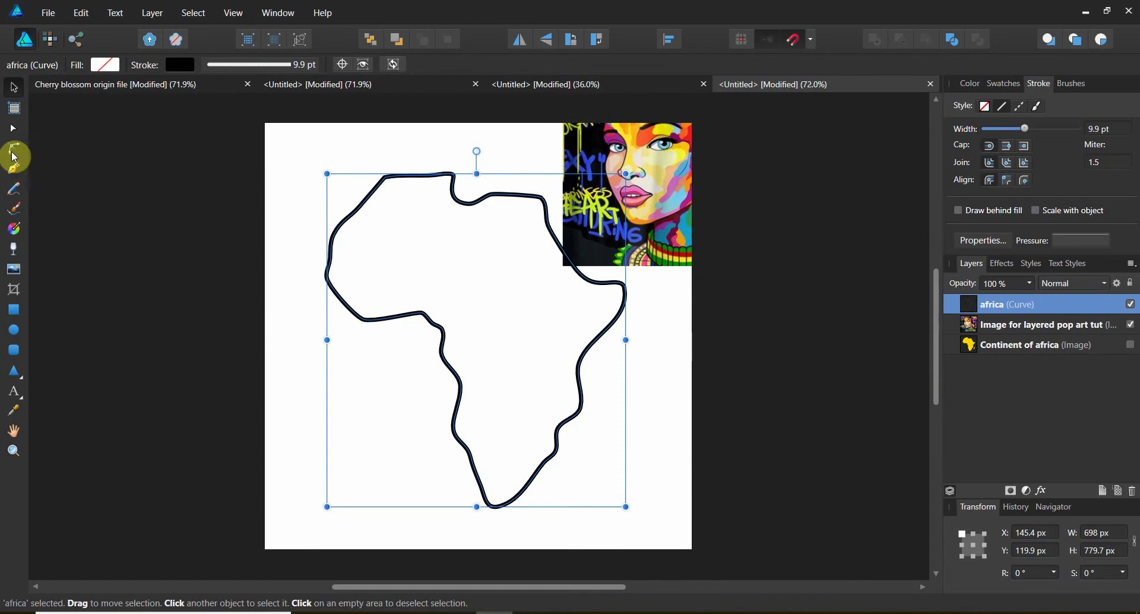
Step: Draw an artboard about 488 × 688 px to the right of the page and move the pop art image fully onto it
{"action": "left_click", "coordinate": [15, 108]}
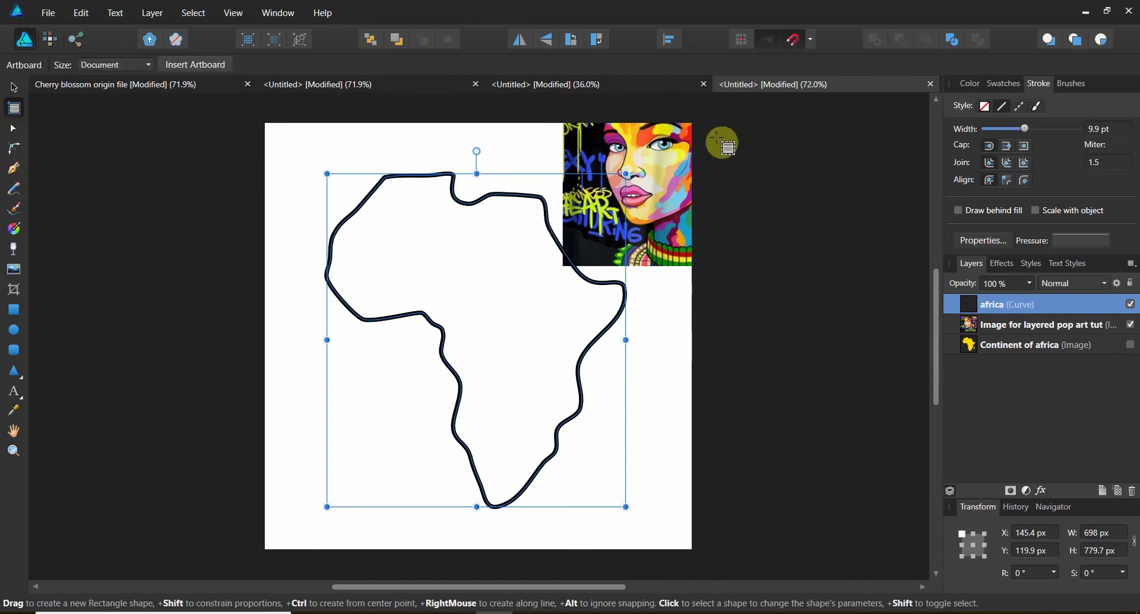
{"action": "left_click_drag", "start_coordinate": [713, 135], "coordinate": [921, 428]}
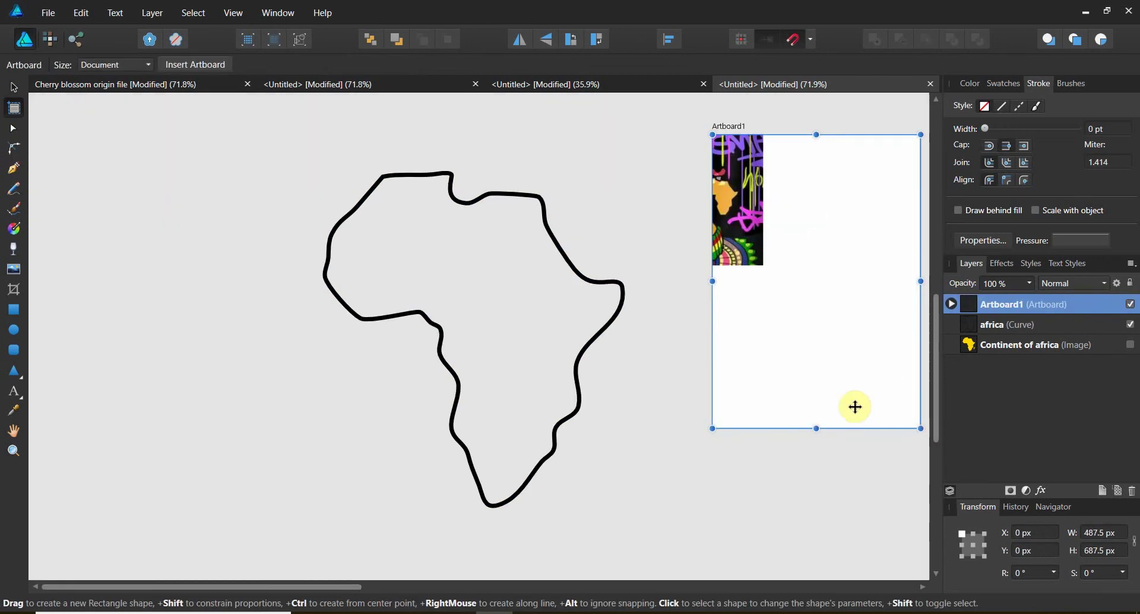
{"action": "left_click", "coordinate": [13, 88]}
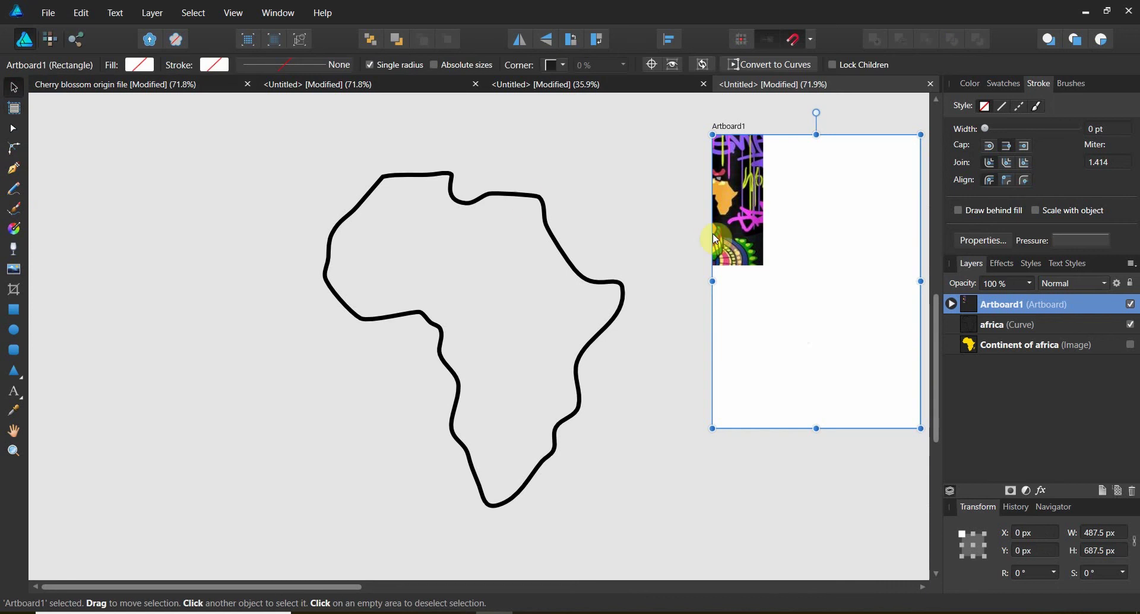
{"action": "scroll", "coordinate": [724, 224], "scroll_direction": "right", "scroll_amount": 3}
{"action": "left_click", "coordinate": [662, 224]}
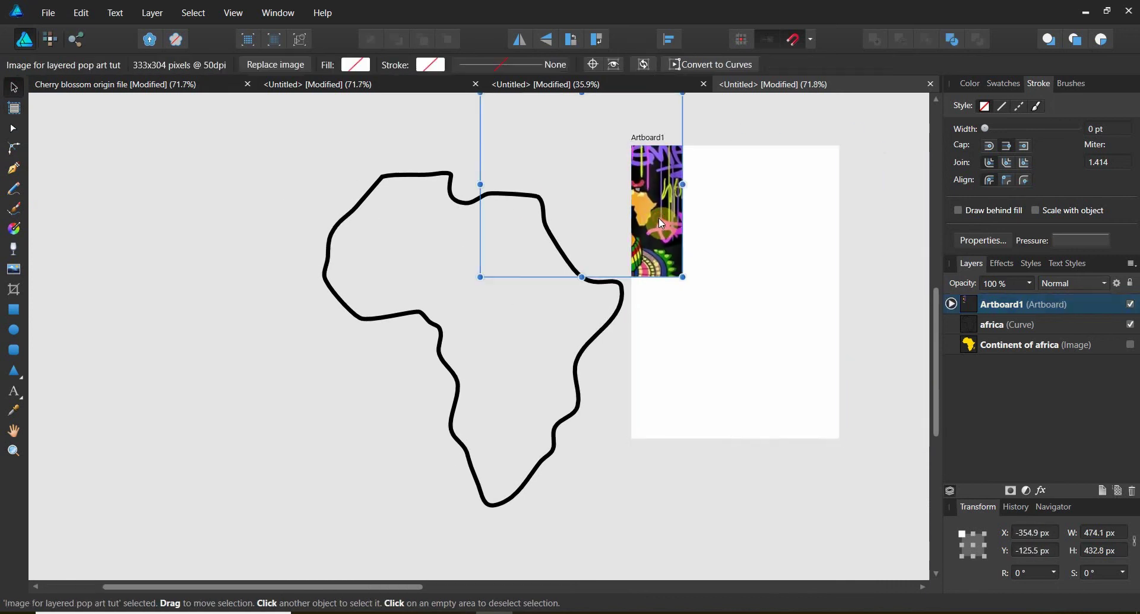
{"action": "left_click_drag", "start_coordinate": [662, 224], "coordinate": [818, 287]}
Step: Shift the africa curve slightly up and left, and draw an artboard about 845 × 883 px around it
{"action": "left_click", "coordinate": [976, 325]}
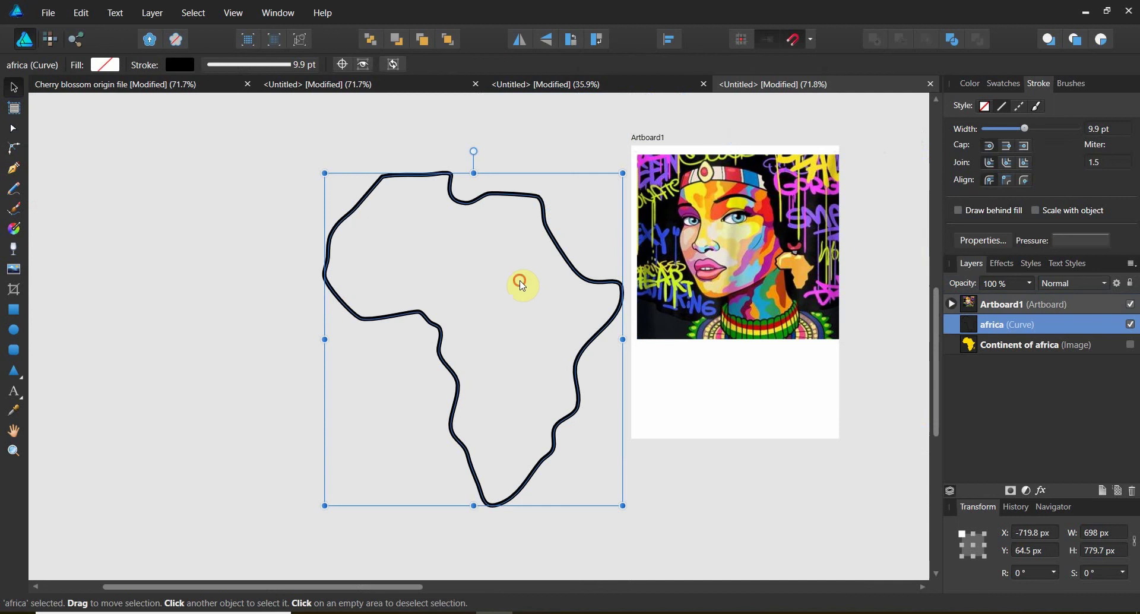
{"action": "left_click_drag", "start_coordinate": [523, 285], "coordinate": [488, 268]}
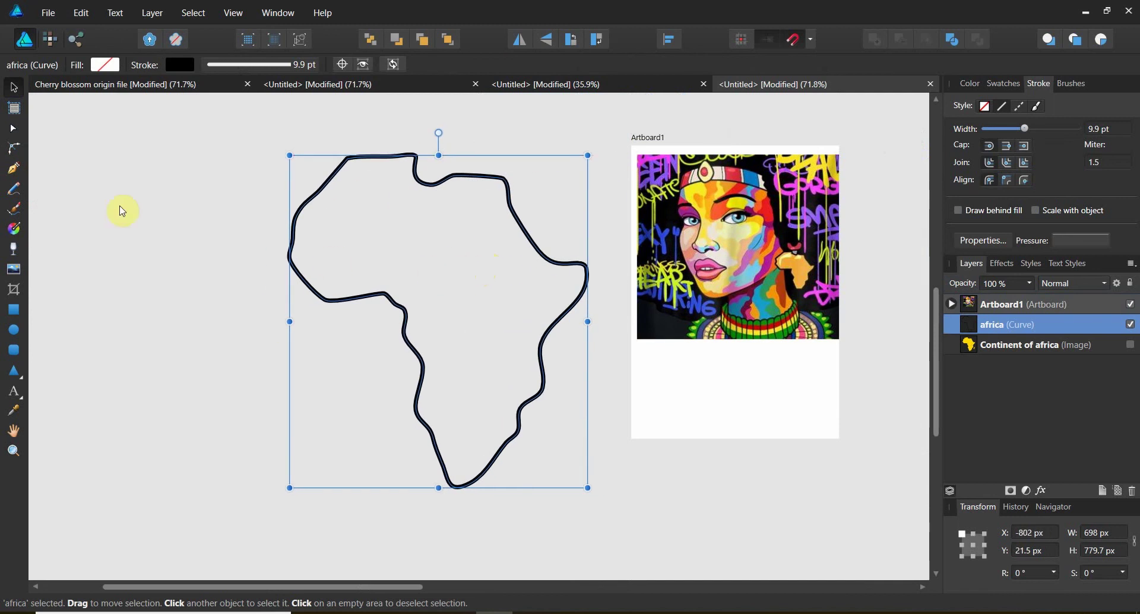
{"action": "left_click", "coordinate": [14, 107]}
{"action": "left_click_drag", "start_coordinate": [249, 132], "coordinate": [609, 506]}
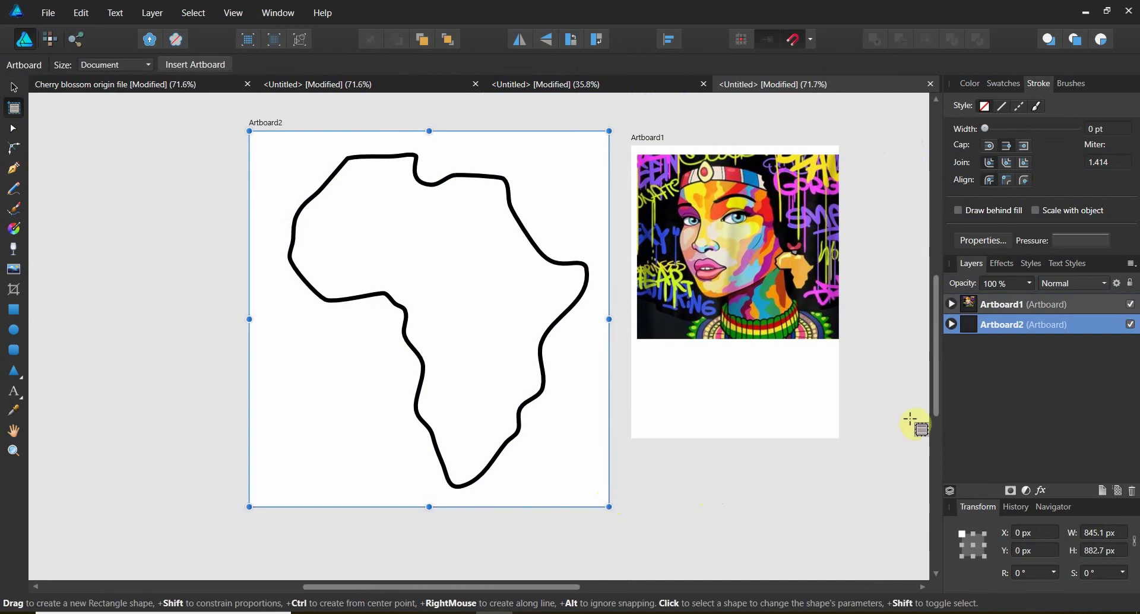
Step: Move the africa curve slightly to the left within Artboard2
{"action": "left_click", "coordinate": [976, 306]}
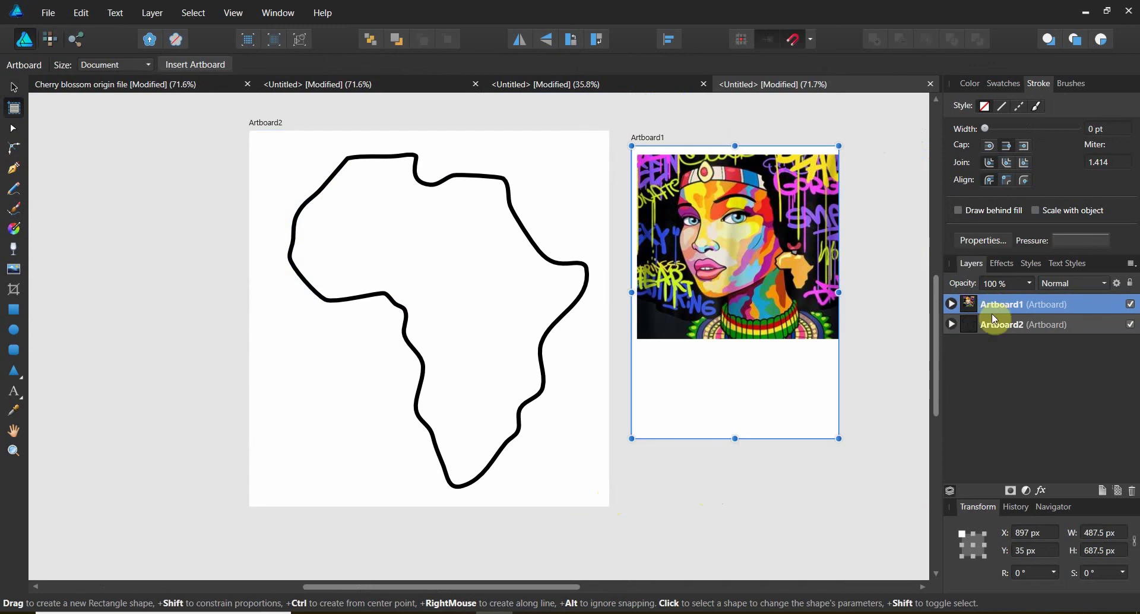
{"action": "left_click", "coordinate": [984, 323]}
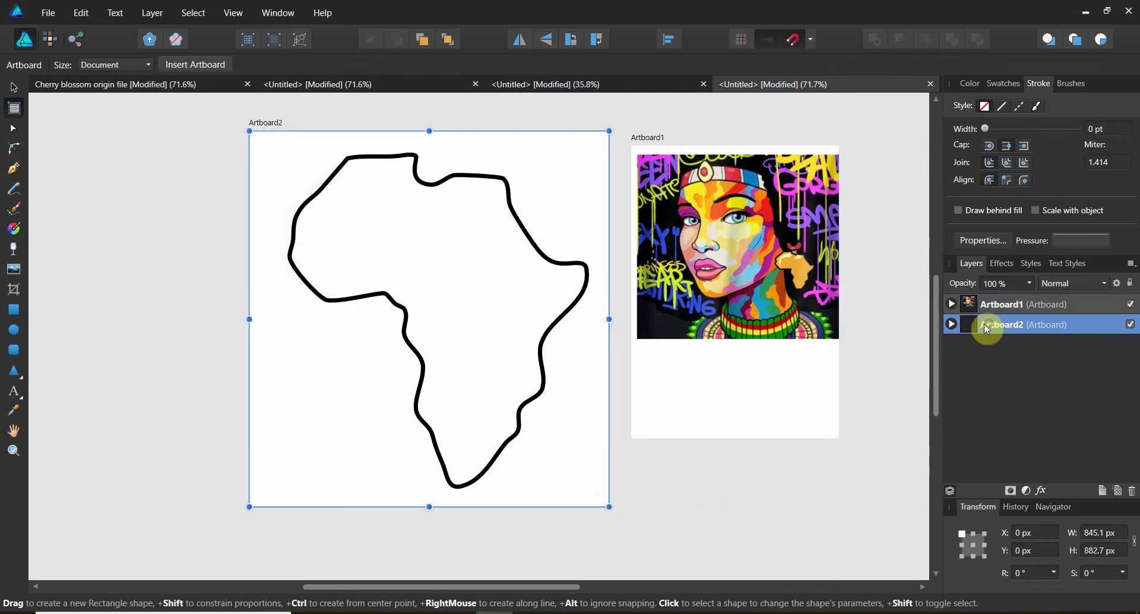
{"action": "left_click", "coordinate": [13, 87]}
{"action": "left_click", "coordinate": [436, 299]}
{"action": "left_click_drag", "start_coordinate": [406, 319], "coordinate": [390, 325]}
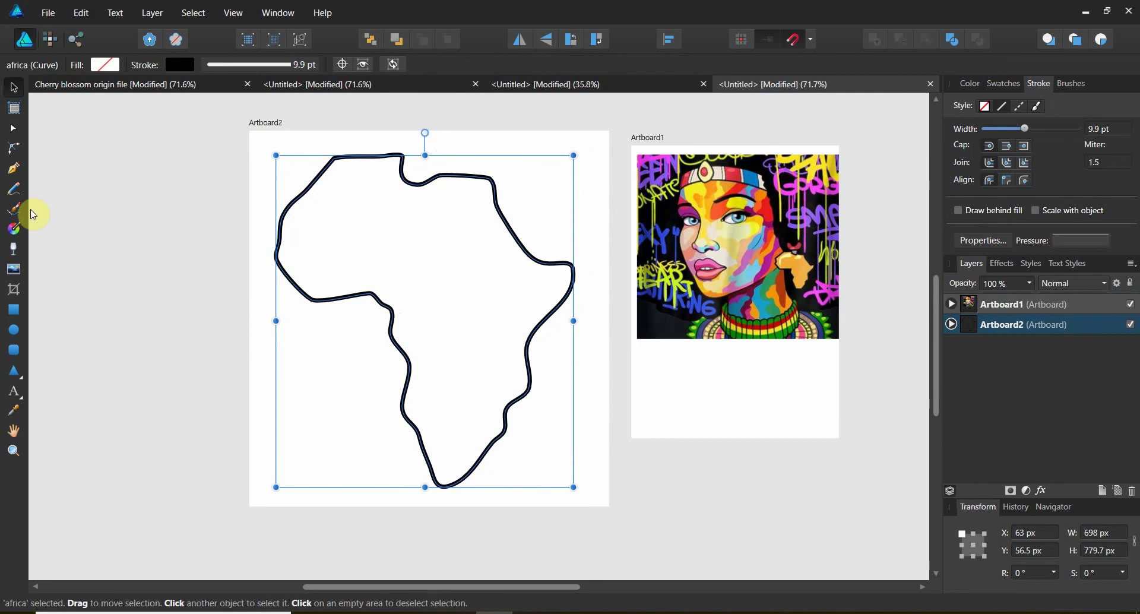
Step: Rename the Artboard2 layer as Africa
{"action": "left_click", "coordinate": [21, 193]}
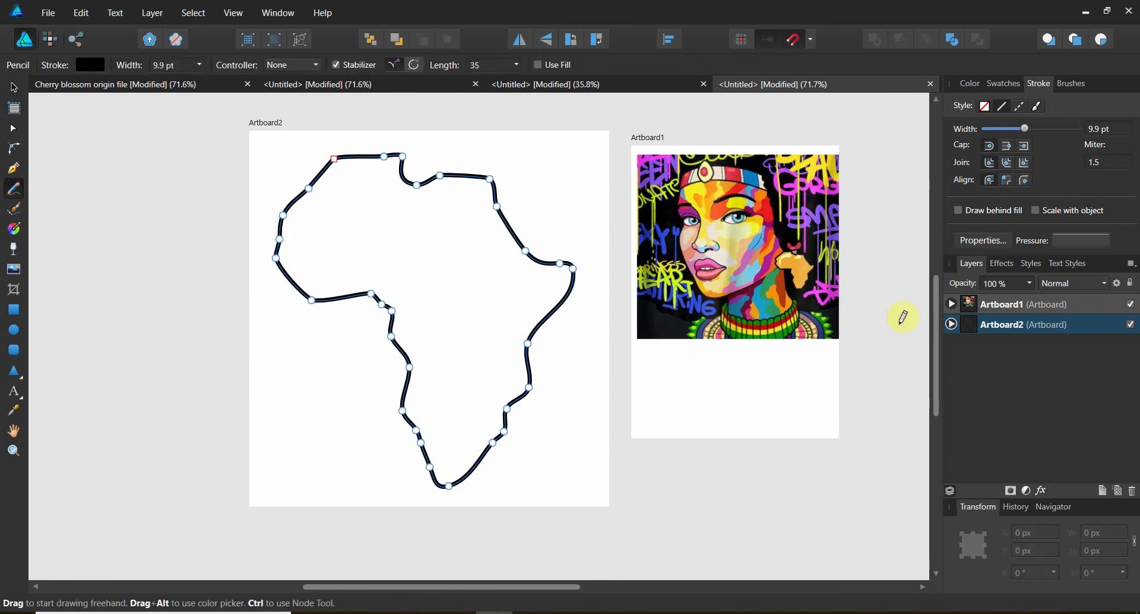
{"action": "left_click", "coordinate": [998, 332]}
{"action": "double_click", "coordinate": [996, 328]}
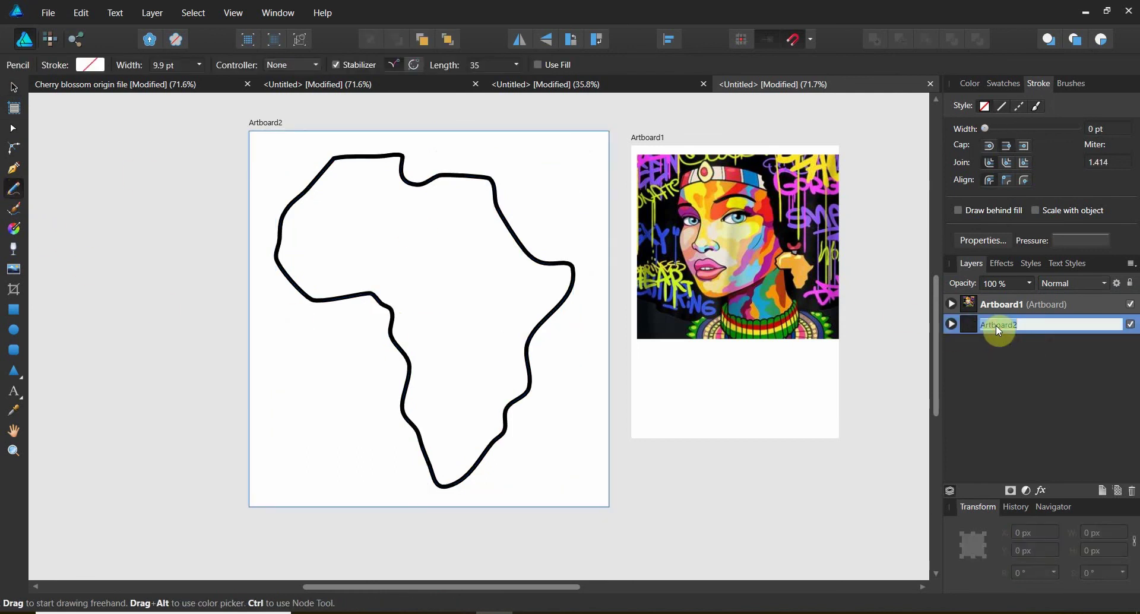
{"action": "type", "text": "Africa"}
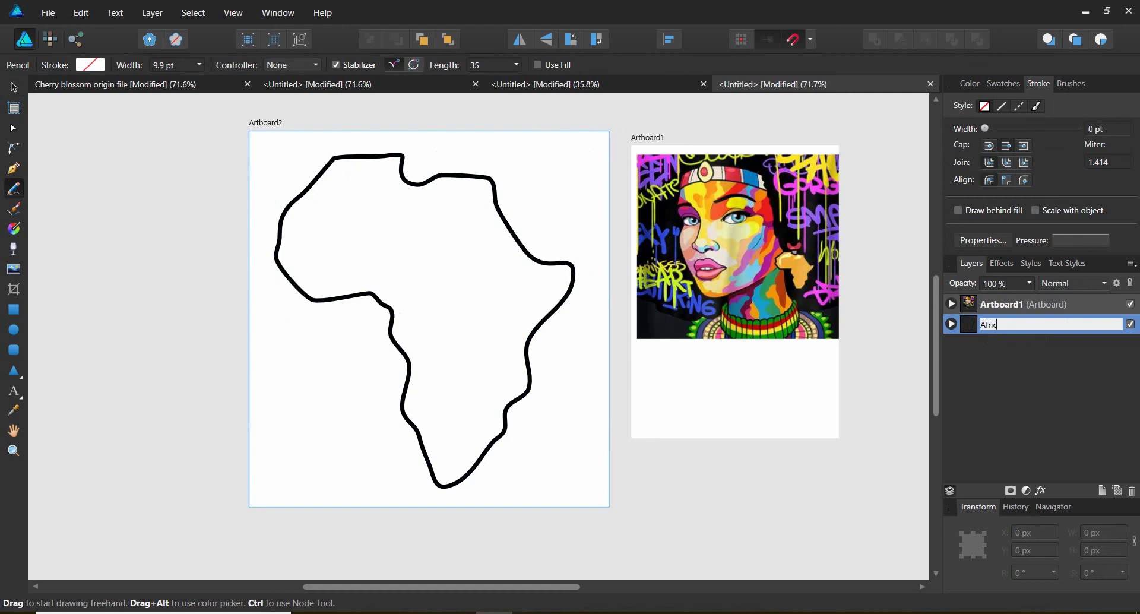
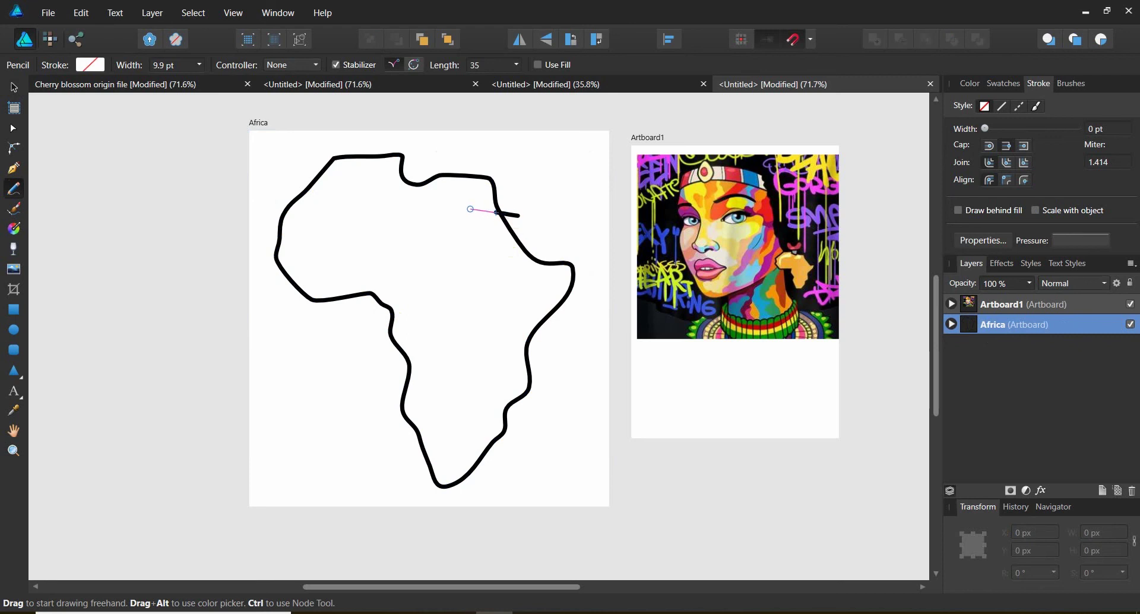
Step: Draw a closed freehand Pencil shape over central and eastern Africa, crossing the east and southwest coasts, and remove its stroke
{"action": "mouse_move", "coordinate": [428, 290]}
{"action": "left_mouse_down"}
{"action": "mouse_move", "coordinate": [430, 335]}
{"action": "mouse_move", "coordinate": [417, 356]}
{"action": "mouse_move", "coordinate": [372, 373]}
{"action": "mouse_move", "coordinate": [374, 402]}
{"action": "mouse_move", "coordinate": [459, 384]}
{"action": "mouse_move", "coordinate": [510, 425]}
{"action": "mouse_move", "coordinate": [557, 412]}
{"action": "mouse_move", "coordinate": [562, 368]}
{"action": "mouse_move", "coordinate": [523, 317]}
{"action": "mouse_move", "coordinate": [542, 299]}
{"action": "mouse_move", "coordinate": [606, 292]}
{"action": "mouse_move", "coordinate": [532, 255]}
{"action": "left_mouse_up"}
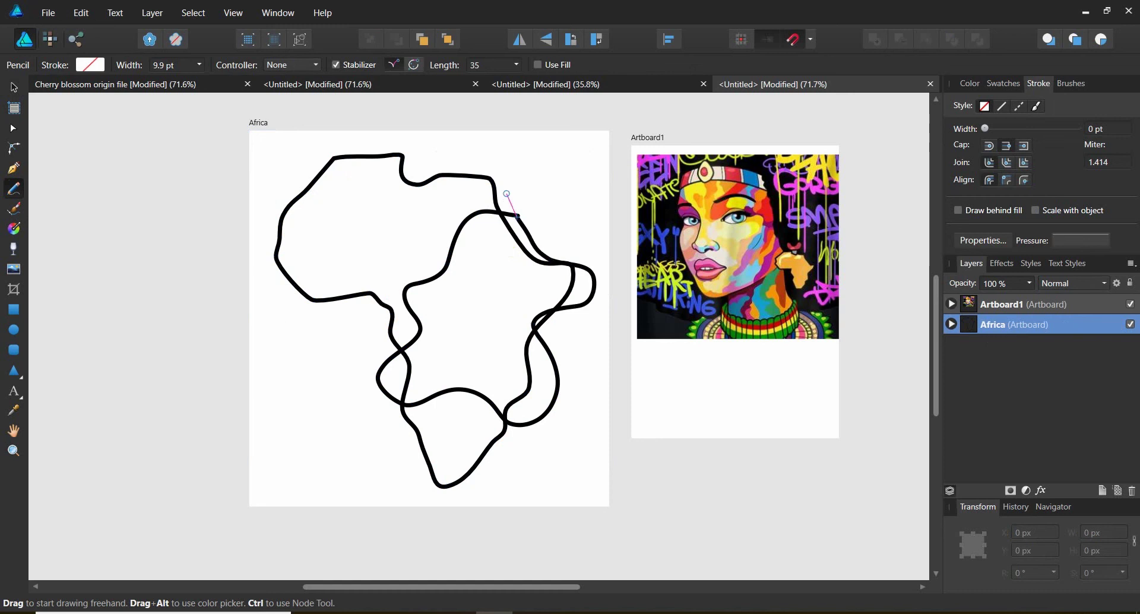
{"action": "left_click_drag", "start_coordinate": [506, 193], "coordinate": [508, 185]}
{"action": "left_click", "coordinate": [973, 85]}
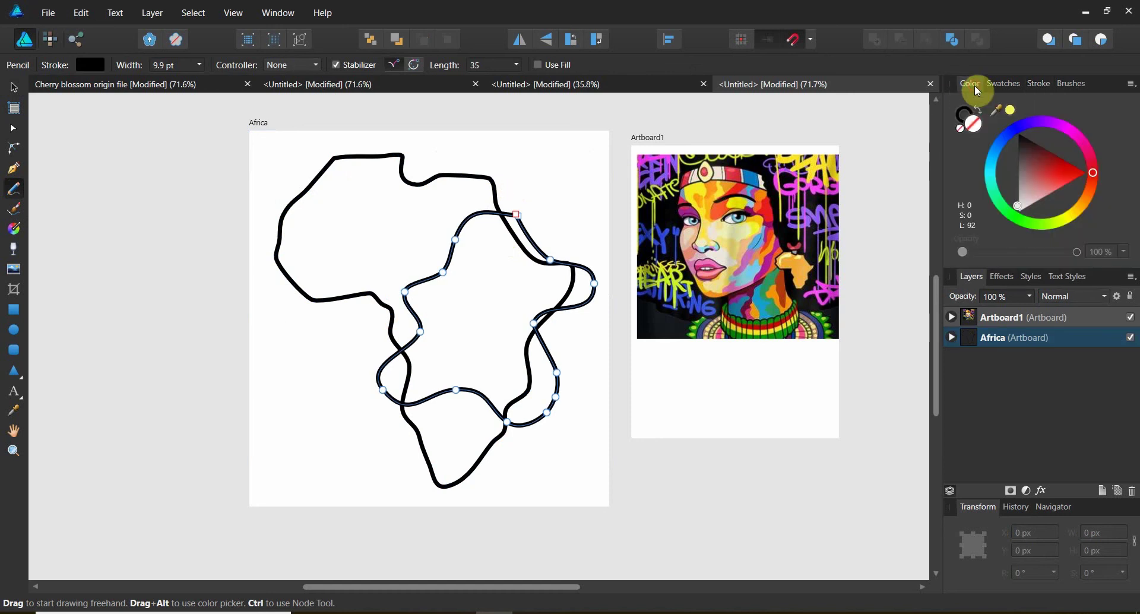
{"action": "left_click", "coordinate": [966, 112]}
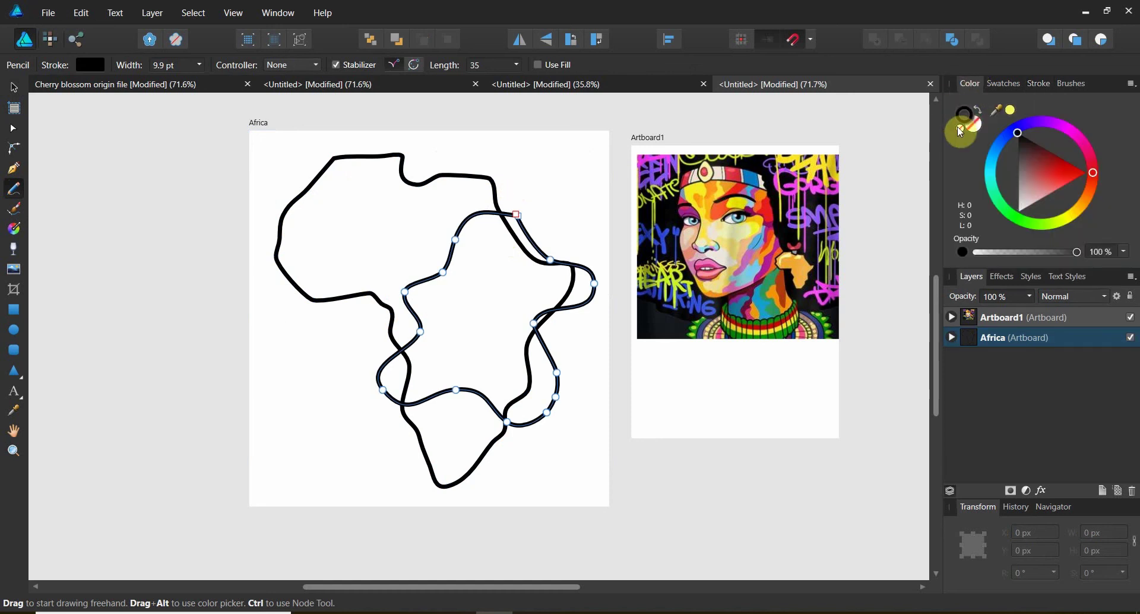
{"action": "left_click", "coordinate": [961, 128]}
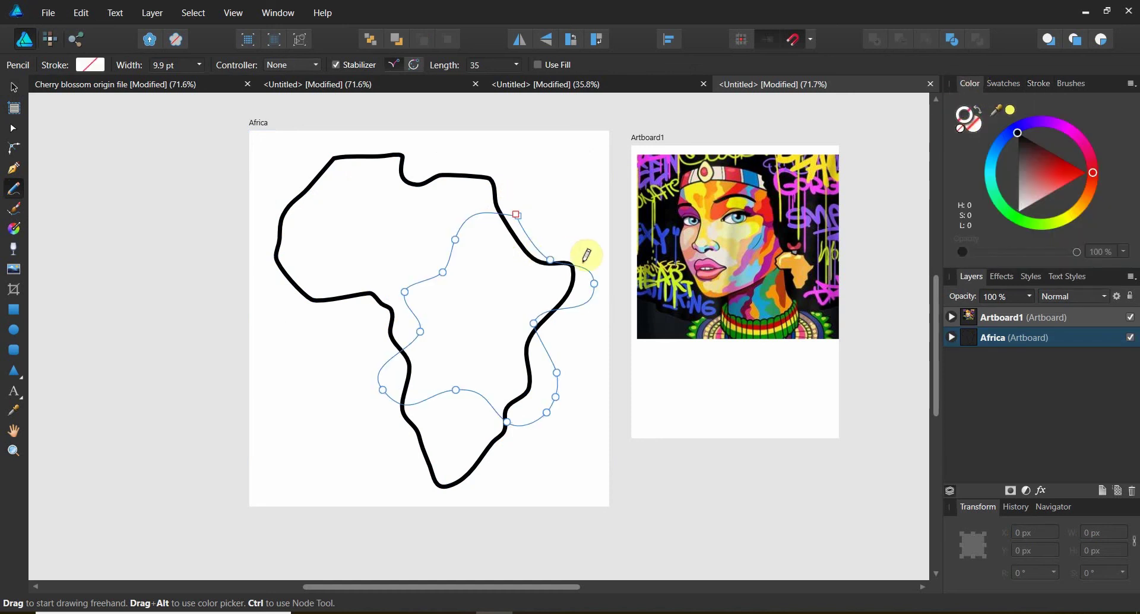
Step: Give the new shape an orange fill and refine it with an orange sampled from the woman's face in the portrait
{"action": "left_click", "coordinate": [978, 130]}
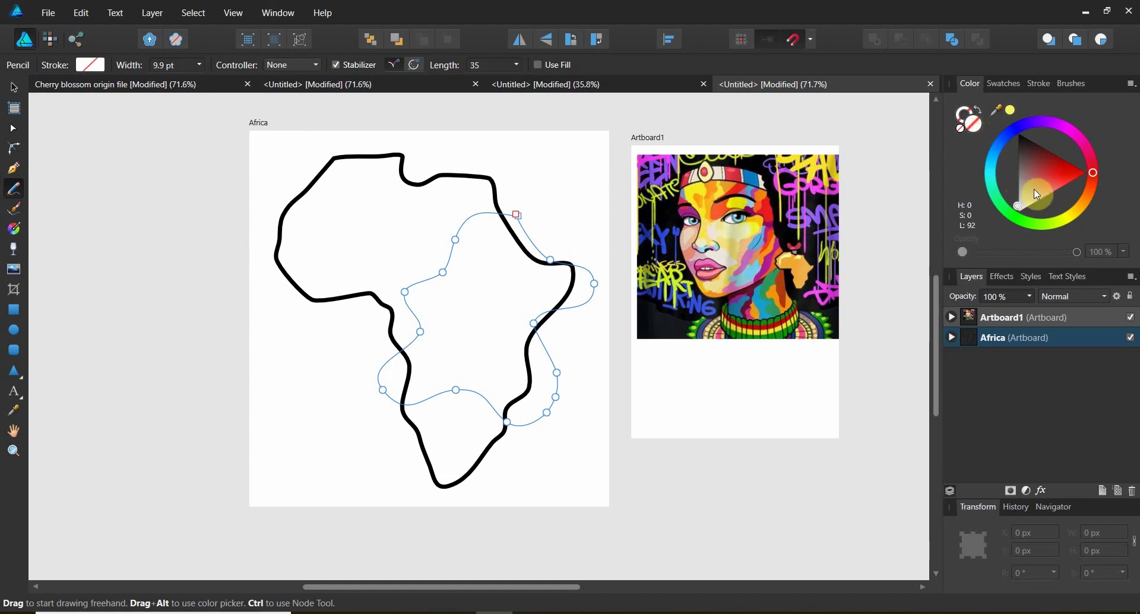
{"action": "left_click_drag", "start_coordinate": [1084, 203], "coordinate": [1084, 201]}
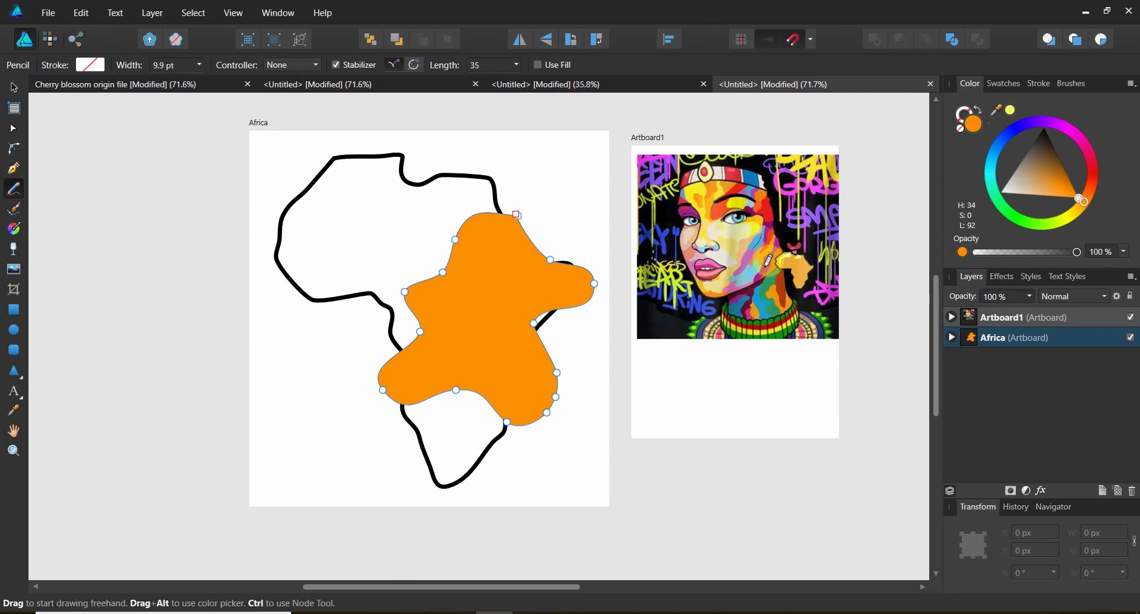
{"action": "left_click", "coordinate": [16, 415]}
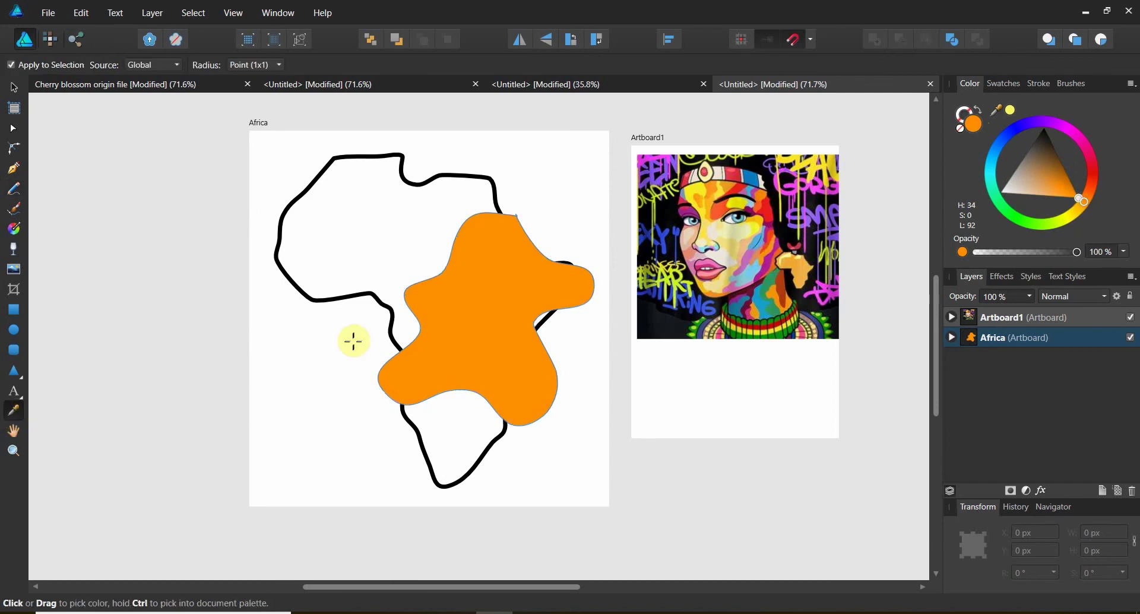
{"action": "left_click", "coordinate": [764, 261]}
{"action": "left_click_drag", "start_coordinate": [739, 276], "coordinate": [758, 257]}
{"action": "left_click", "coordinate": [764, 256]}
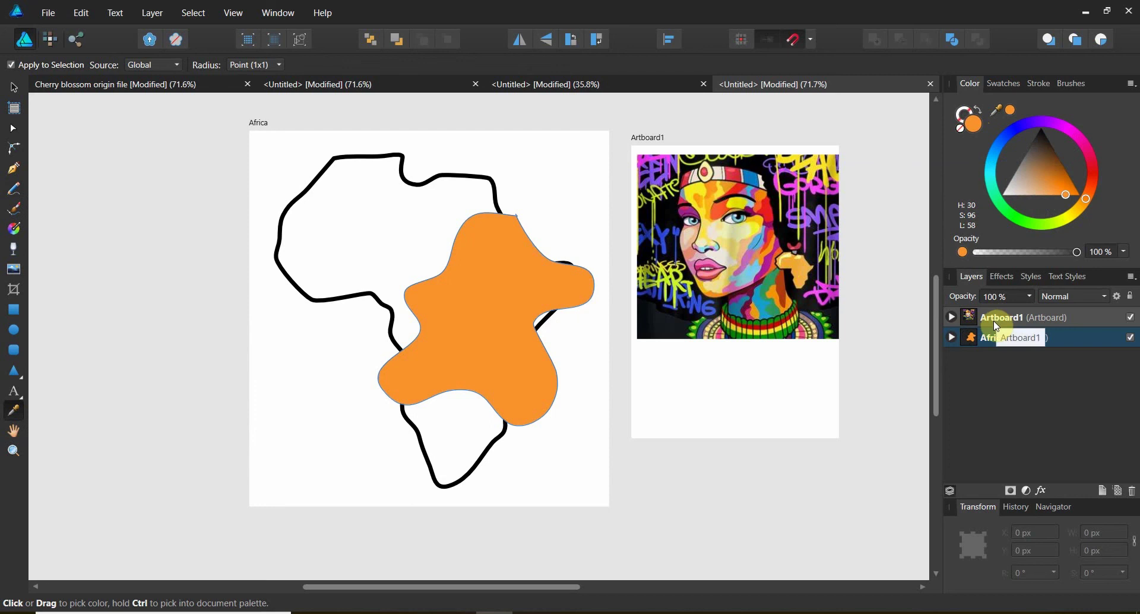
Step: Nest the orange curve inside the africa curve so the outline clips it
{"action": "left_click", "coordinate": [955, 338]}
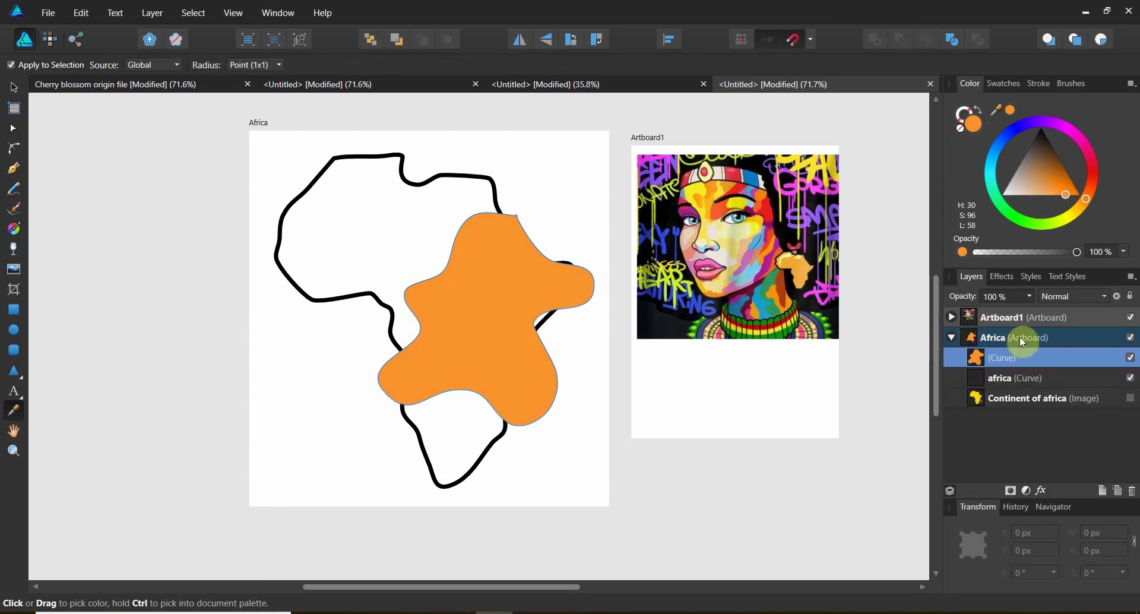
{"action": "left_click_drag", "start_coordinate": [981, 358], "coordinate": [1004, 381]}
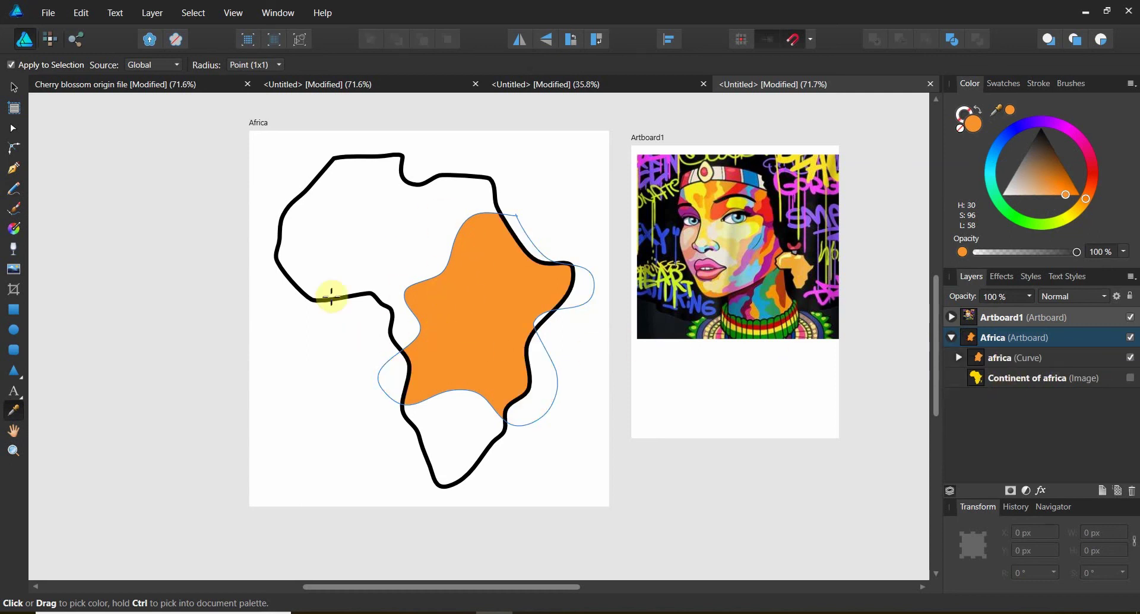
Step: Draw a closed freehand Pencil shape along Africa's southwest coast, overlapping the orange area, and fill it with magenta
{"action": "left_click", "coordinate": [14, 188]}
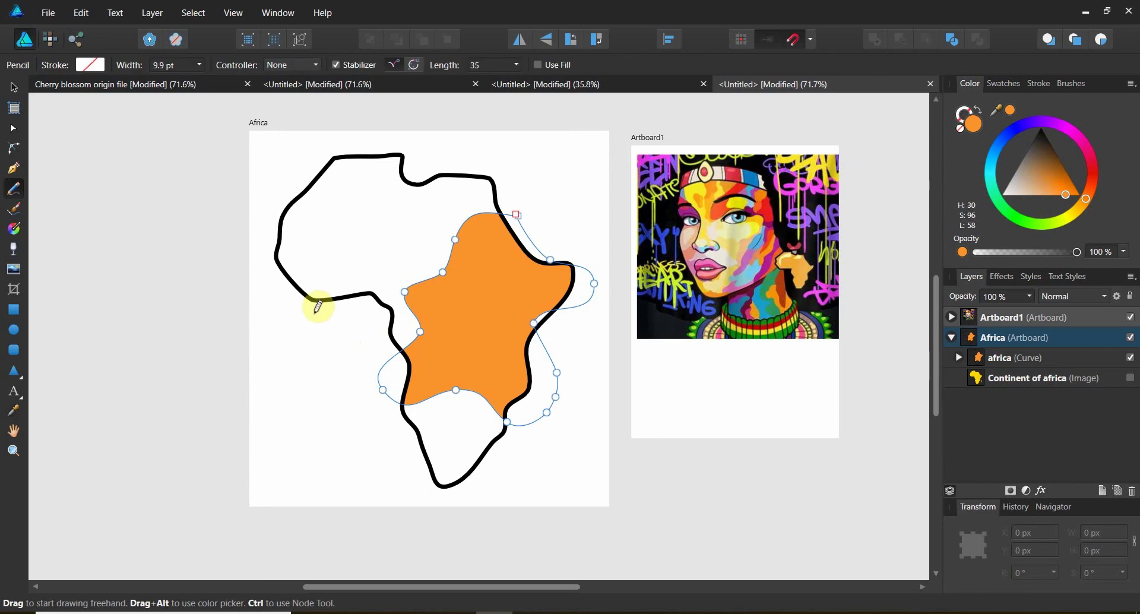
{"action": "left_click_drag", "start_coordinate": [317, 307], "coordinate": [343, 317]}
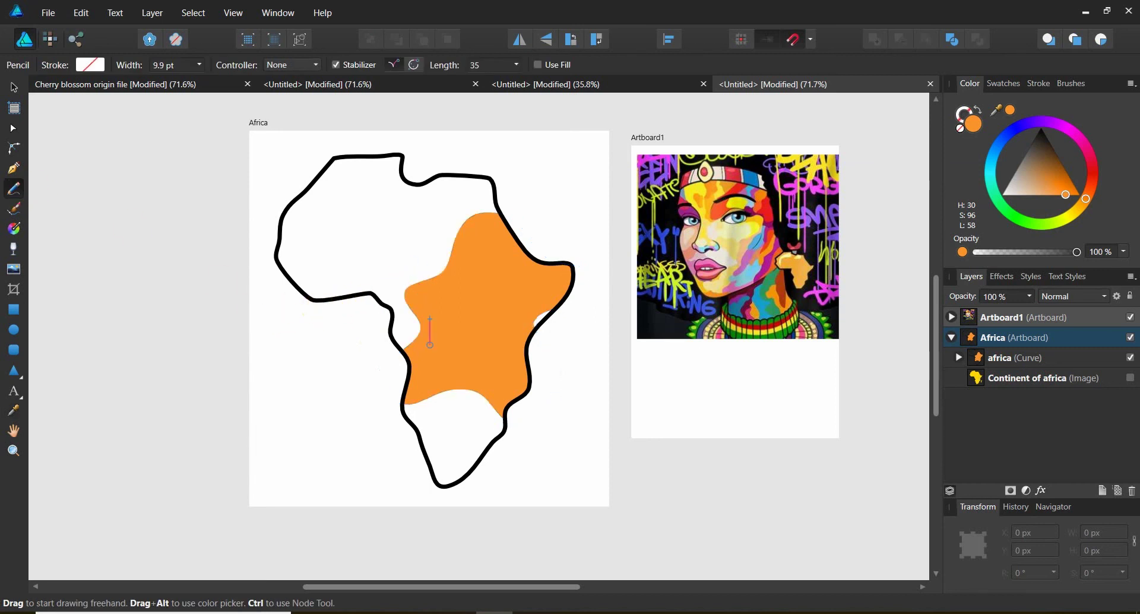
{"action": "left_click_drag", "start_coordinate": [437, 358], "coordinate": [433, 384]}
{"action": "left_click_drag", "start_coordinate": [325, 336], "coordinate": [364, 262]}
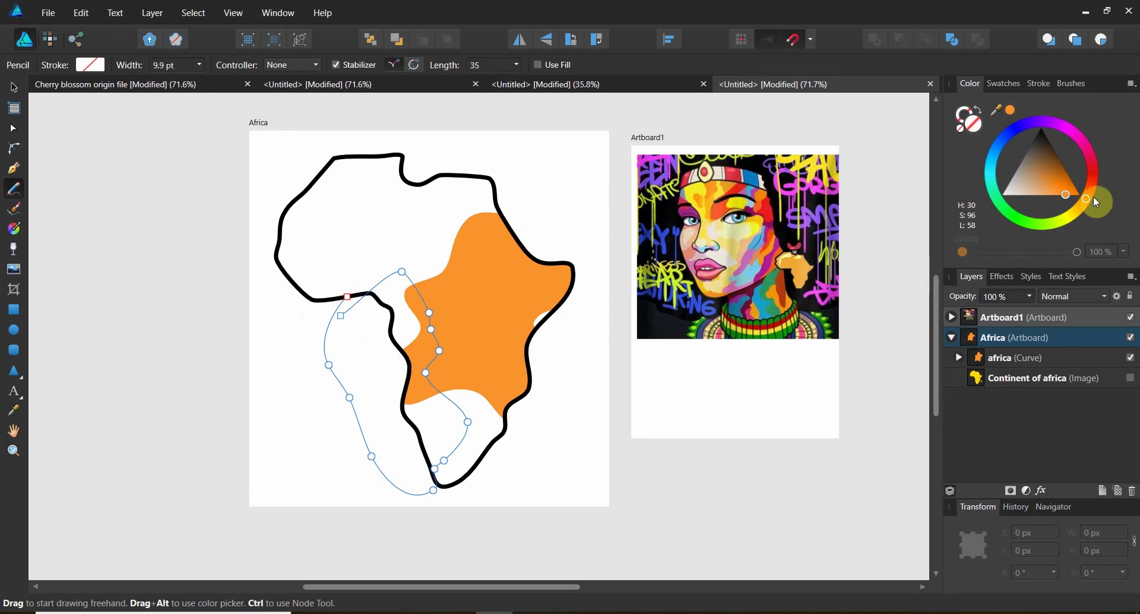
{"action": "mouse_move", "coordinate": [1078, 147]}
{"action": "left_mouse_down"}
{"action": "mouse_move", "coordinate": [1053, 125]}
{"action": "mouse_move", "coordinate": [1060, 133]}
{"action": "left_mouse_up"}
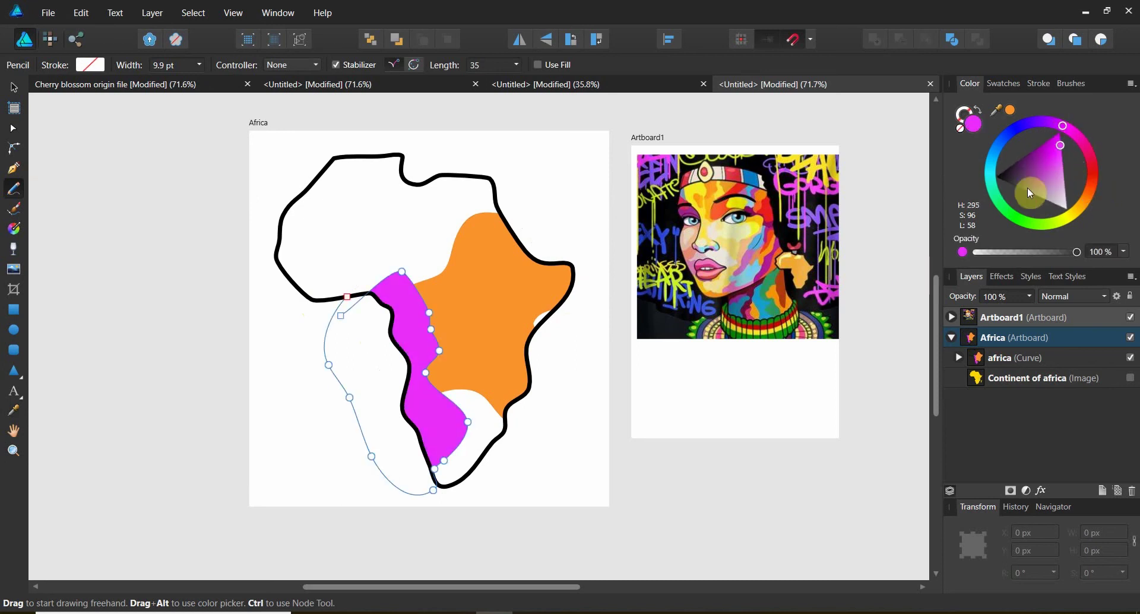
Step: With the africa curve selected, draw a closed freehand Pencil shape around Africa's southern tip
{"action": "left_click_drag", "start_coordinate": [947, 351], "coordinate": [960, 355]}
{"action": "left_click", "coordinate": [971, 373]}
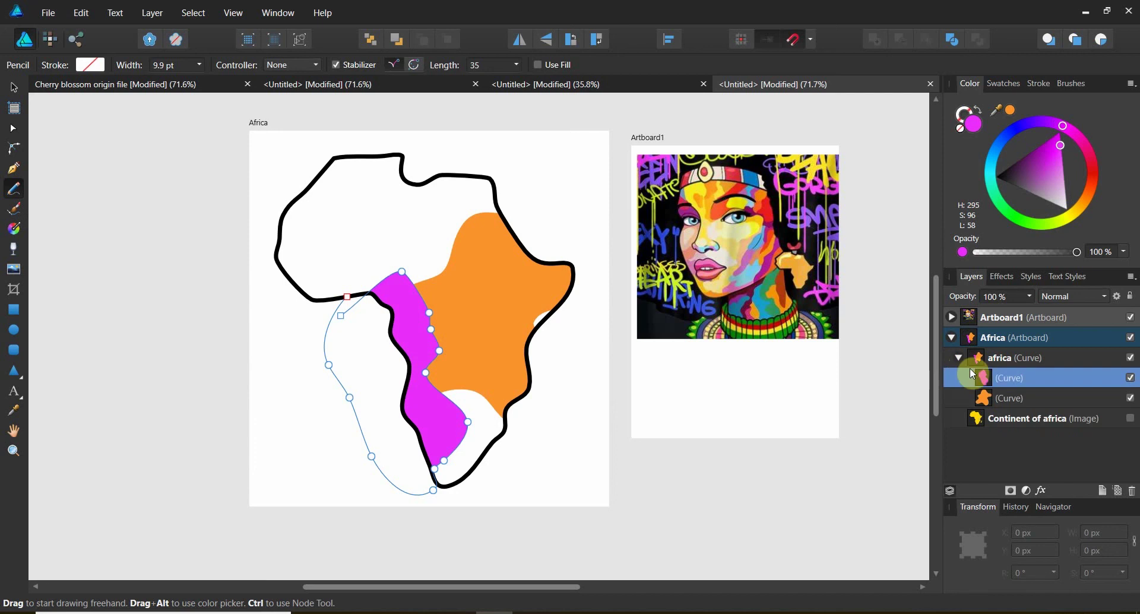
{"action": "left_click", "coordinate": [1009, 358]}
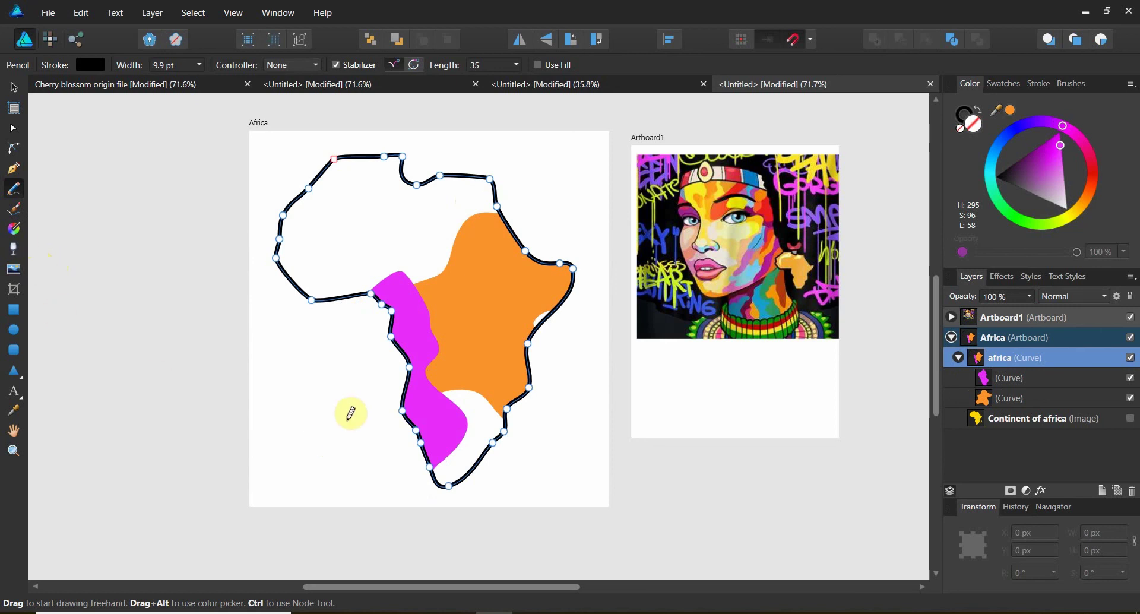
{"action": "left_click", "coordinate": [377, 398]}
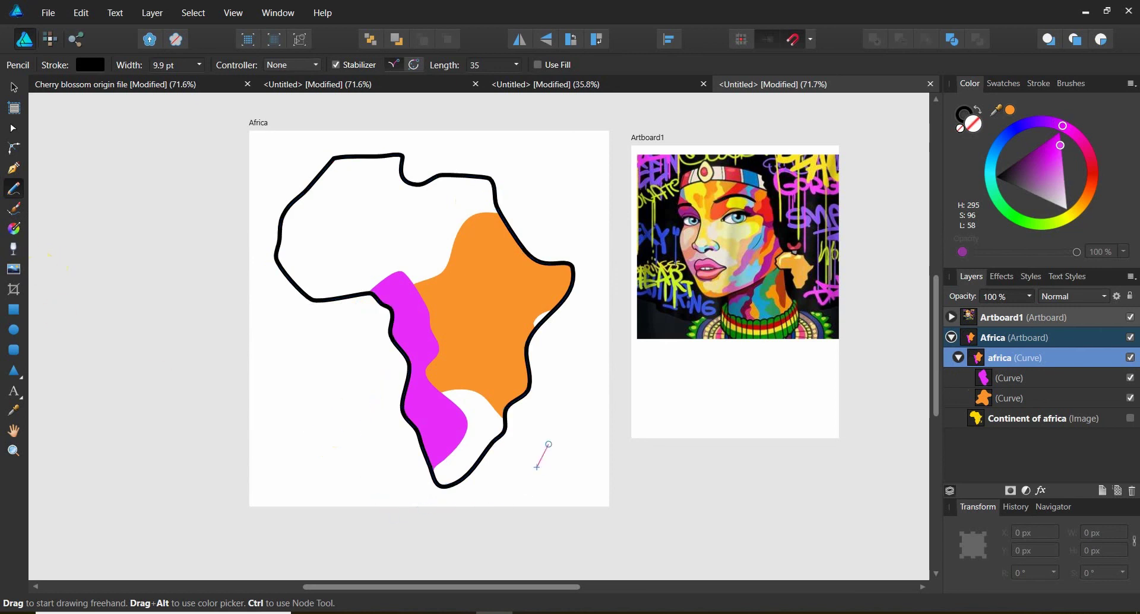
{"action": "left_click_drag", "start_coordinate": [364, 407], "coordinate": [378, 395]}
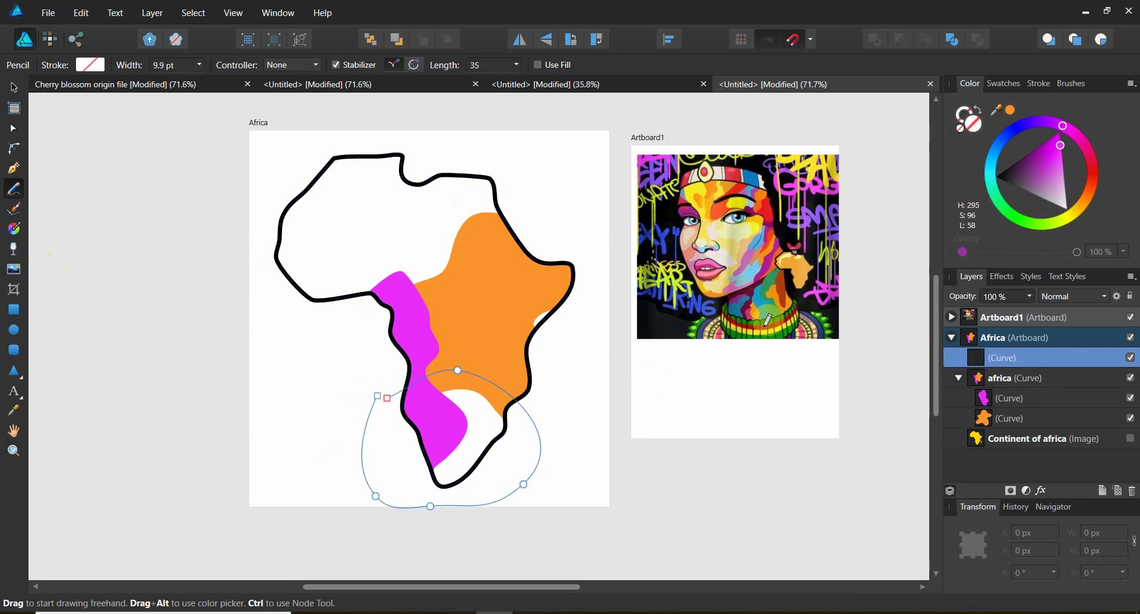
Step: Fill the southern shape with cyan and nest it inside the africa curve beneath the orange curve
{"action": "left_click_drag", "start_coordinate": [1009, 131], "coordinate": [989, 175]}
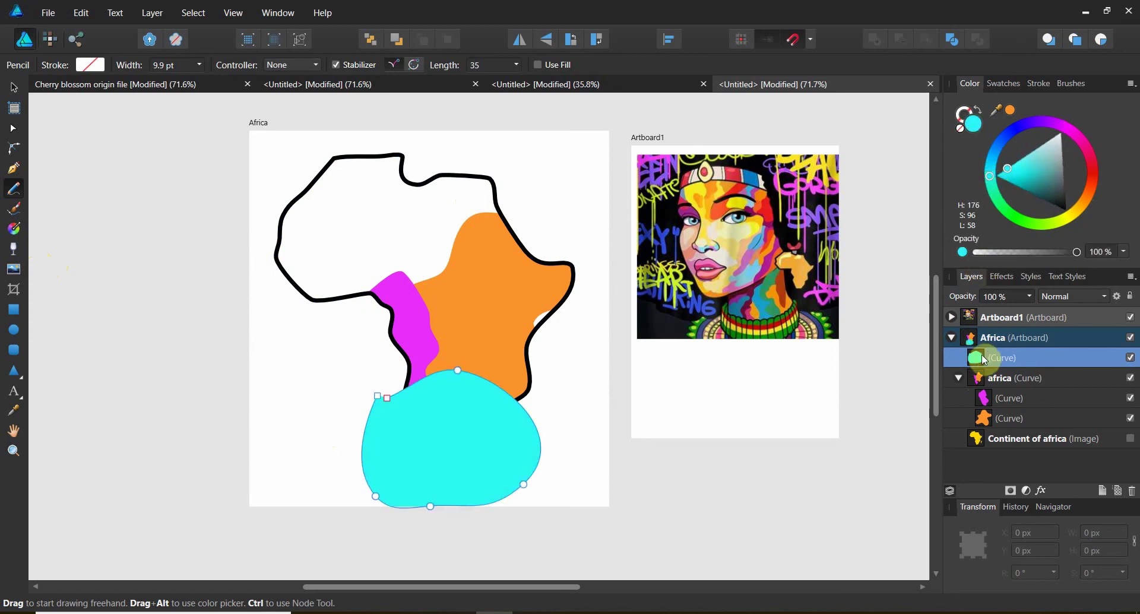
{"action": "left_click_drag", "start_coordinate": [977, 357], "coordinate": [987, 427]}
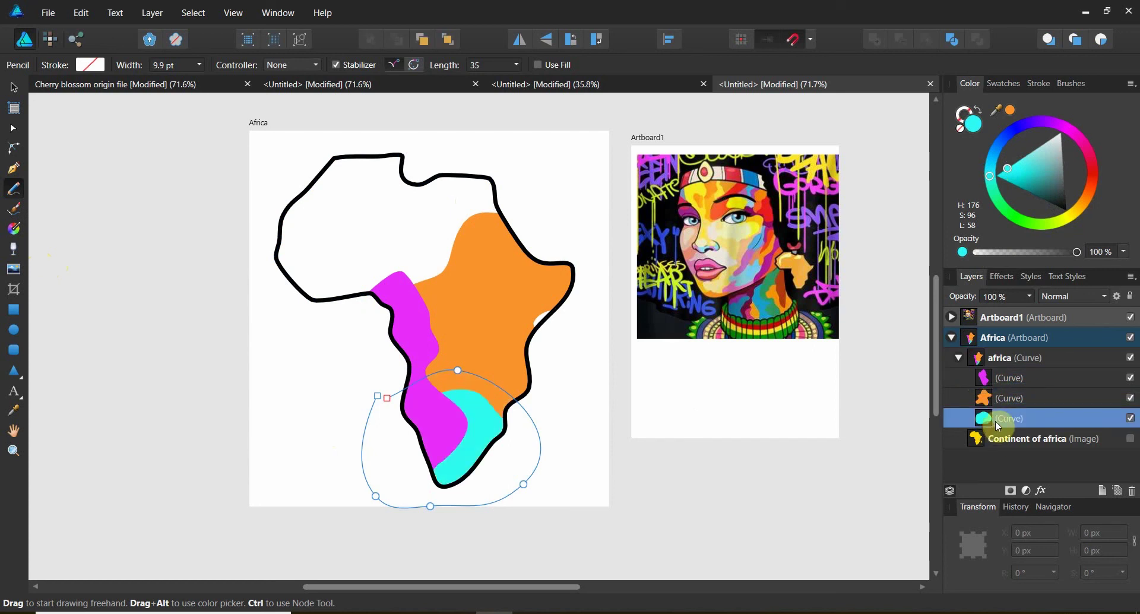
Step: Move the orange curve's inward node on the east coast outside the outline to fill the white gap
{"action": "left_click", "coordinate": [13, 127]}
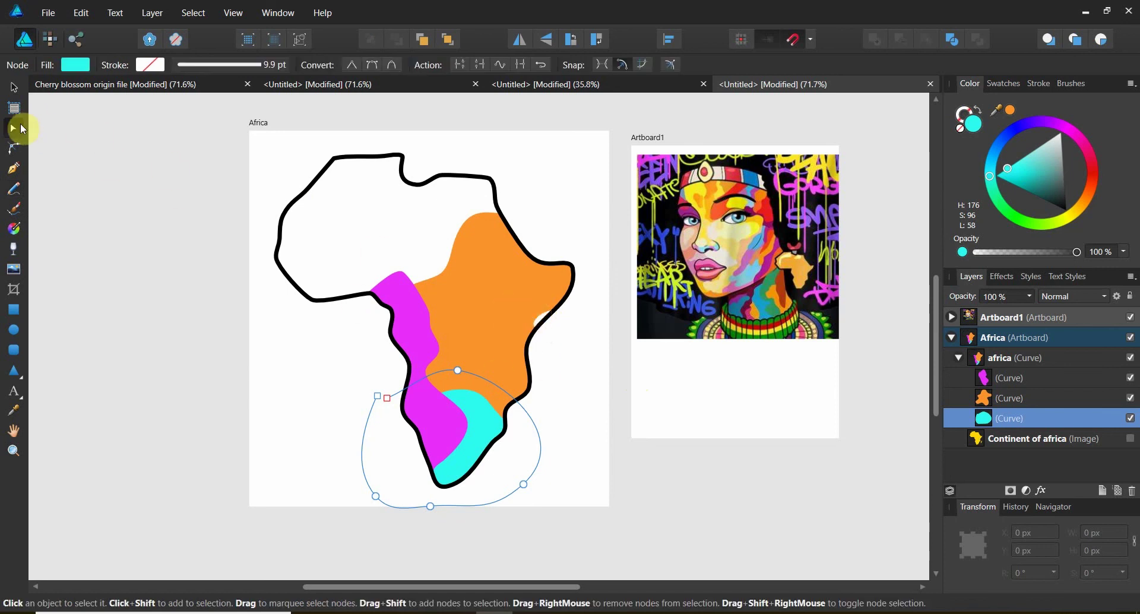
{"action": "left_click", "coordinate": [526, 315]}
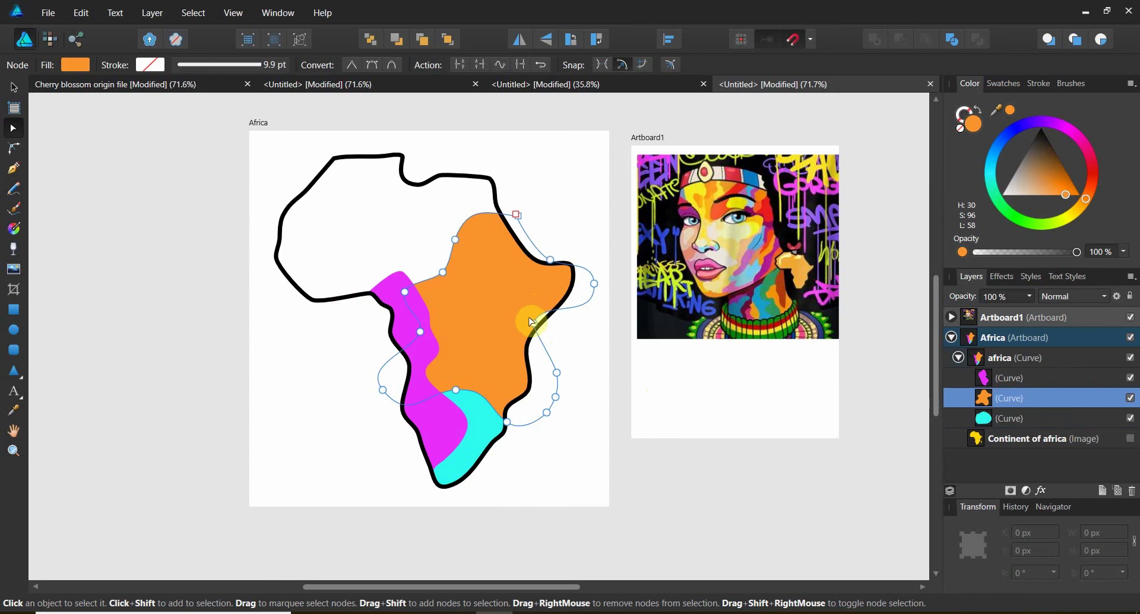
{"action": "left_click", "coordinate": [562, 322]}
{"action": "left_click_drag", "start_coordinate": [564, 325], "coordinate": [568, 329]}
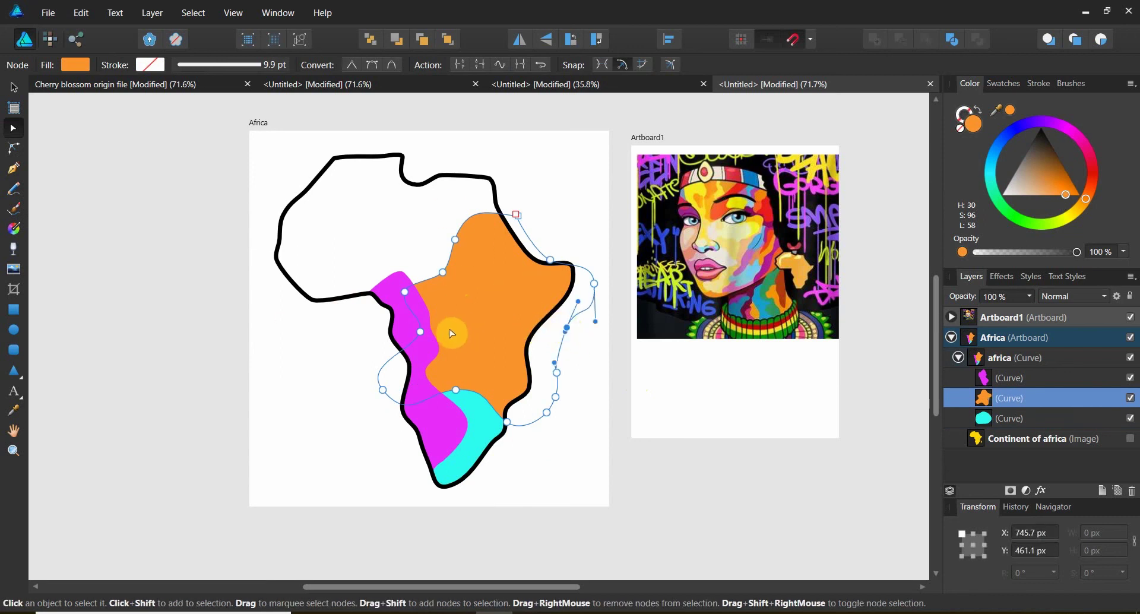
Step: Draw a closed freehand Pencil shape over West Africa, just above the orange curve in the layer order, and fill it with yellow
{"action": "key", "text": "n"}
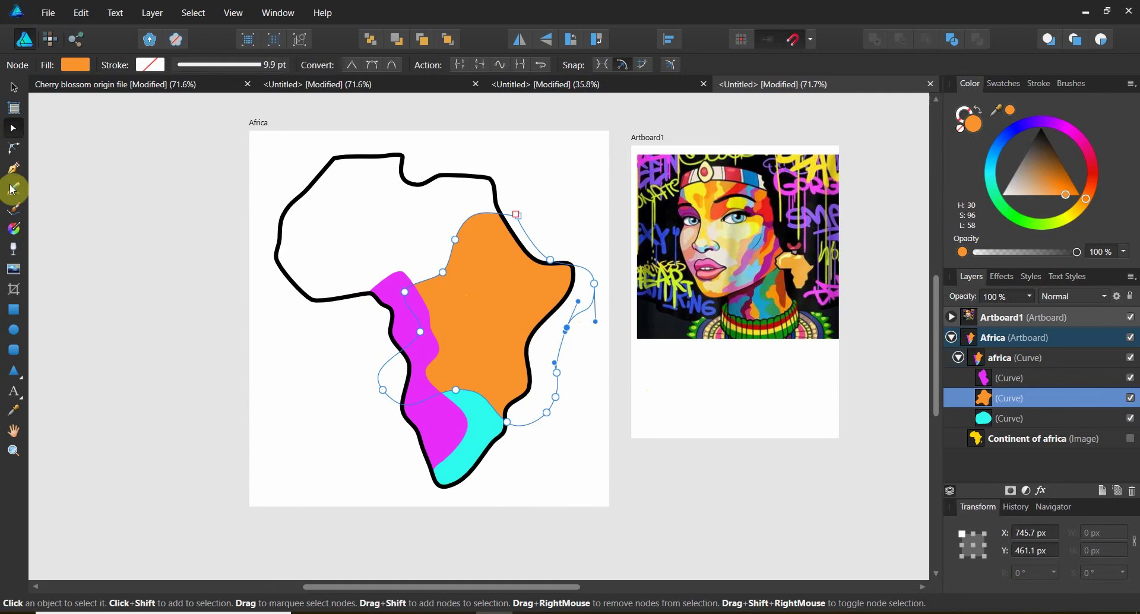
{"action": "left_click_drag", "start_coordinate": [242, 185], "coordinate": [267, 254]}
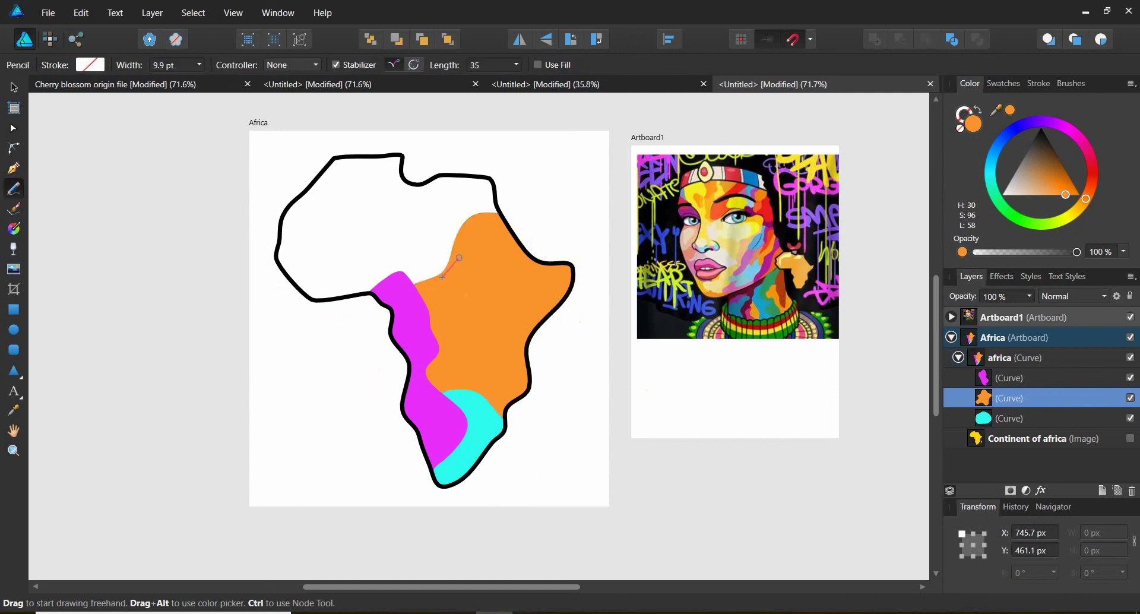
{"action": "left_click_drag", "start_coordinate": [293, 213], "coordinate": [270, 214]}
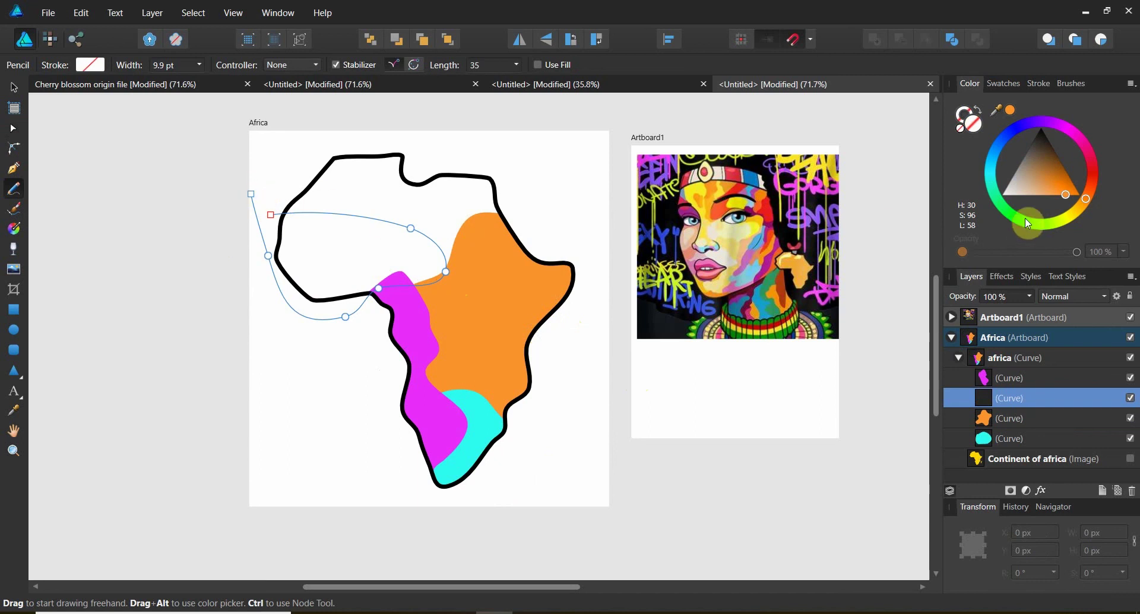
{"action": "left_click", "coordinate": [1068, 219]}
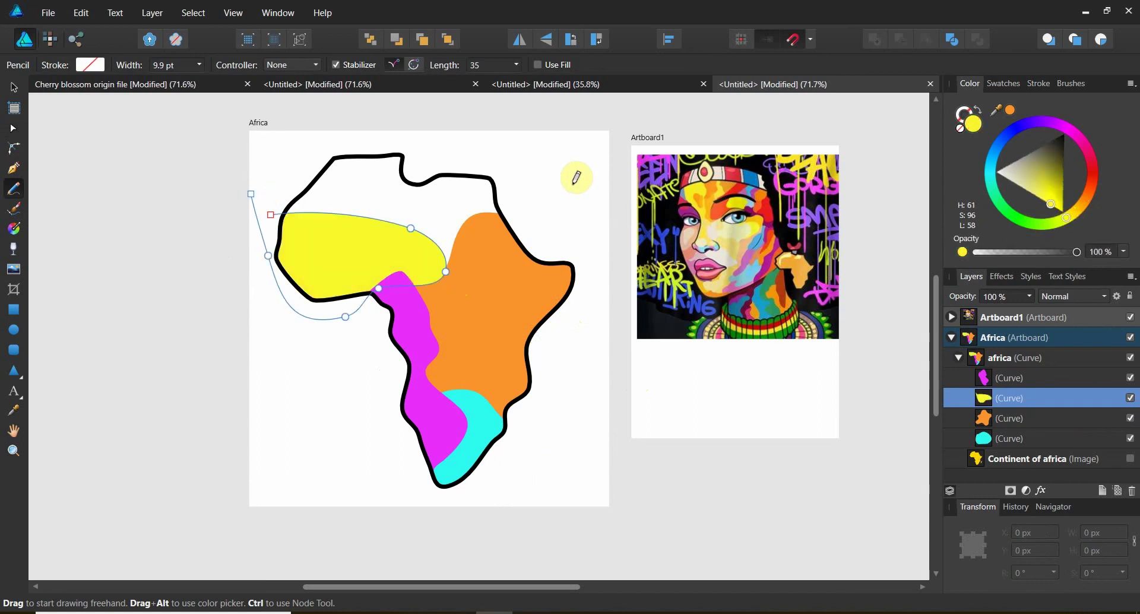
Step: Draw a closed freehand Pencil shape over North Africa and fill it with the cyan sampled from the southern tip
{"action": "left_click_drag", "start_coordinate": [522, 181], "coordinate": [517, 206]}
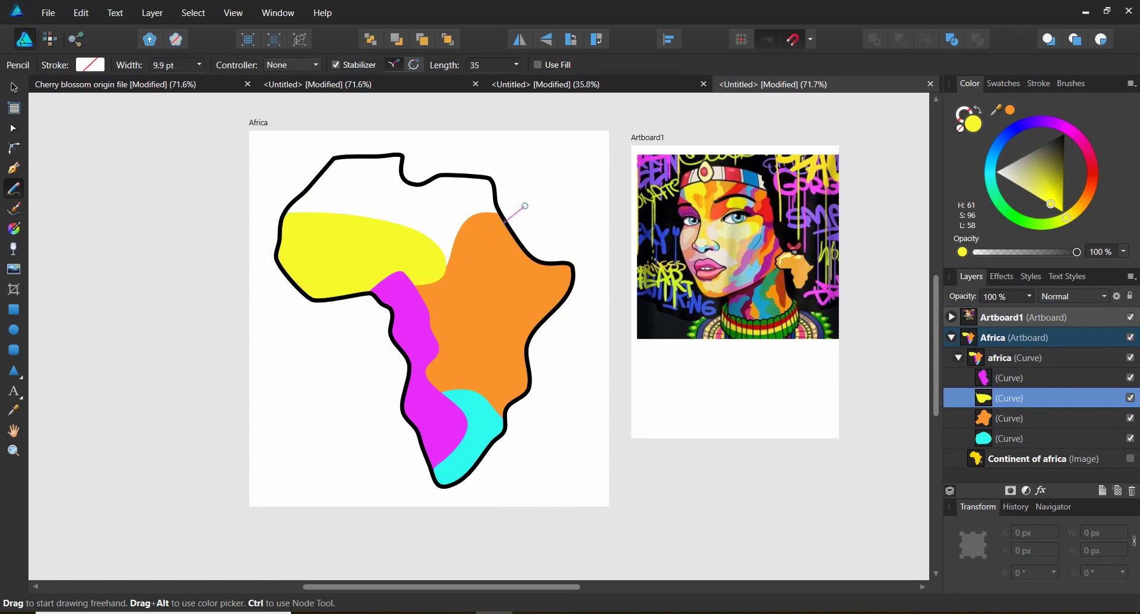
{"action": "left_click_drag", "start_coordinate": [525, 206], "coordinate": [529, 168]}
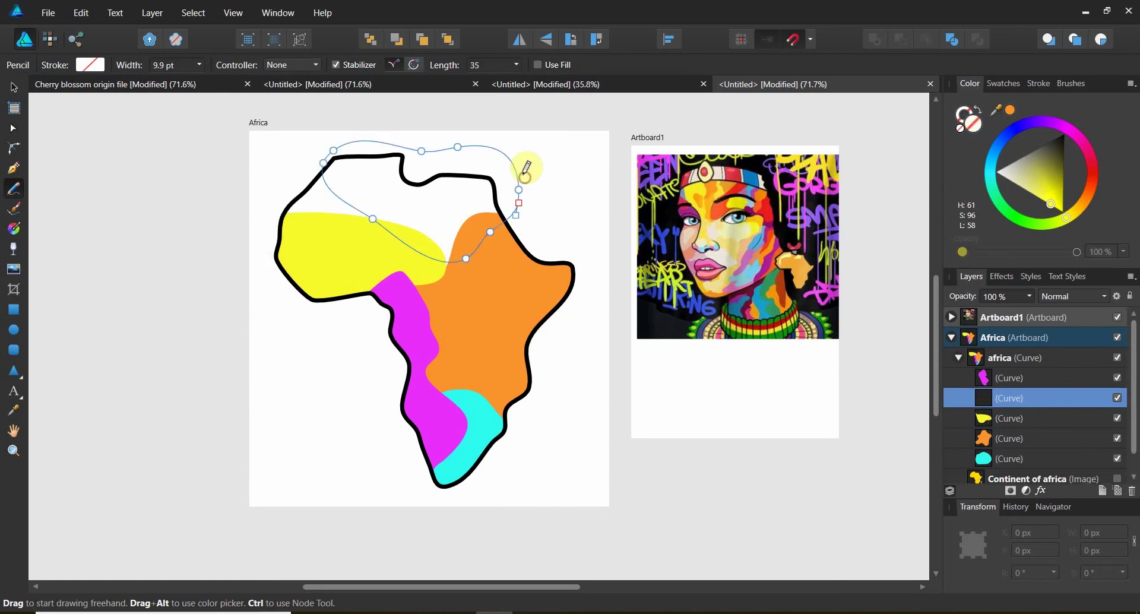
{"action": "left_click", "coordinate": [18, 414]}
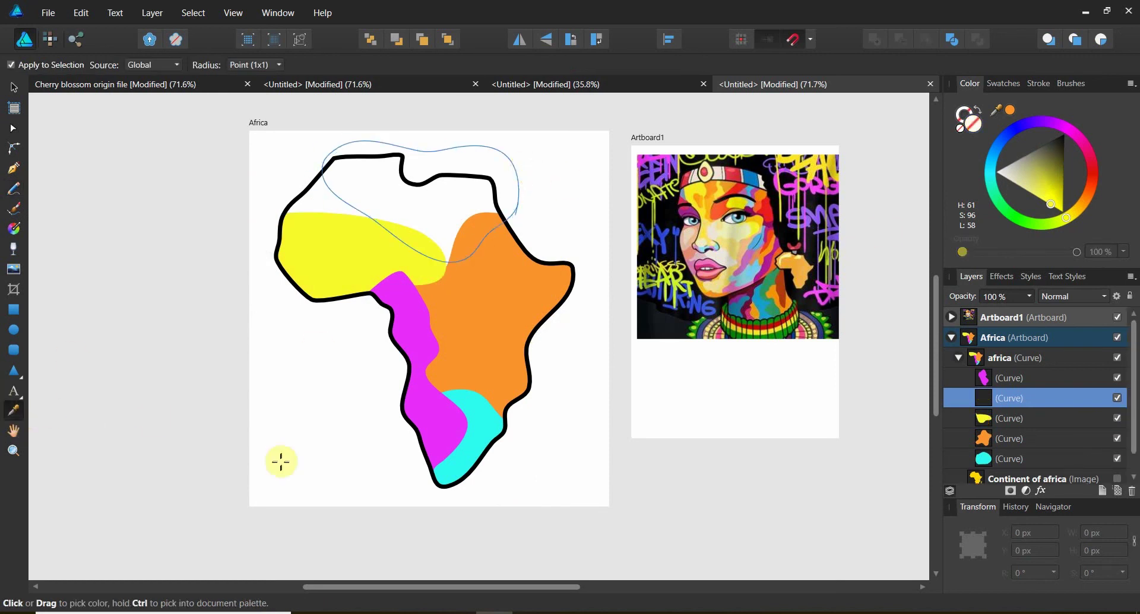
{"action": "left_click", "coordinate": [479, 442]}
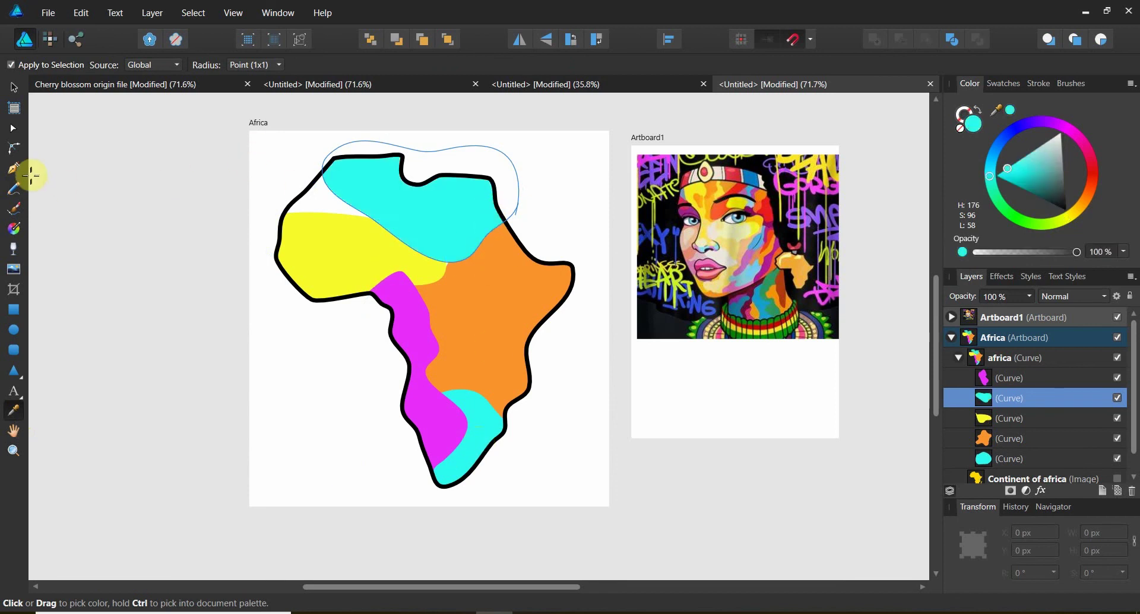
Step: Draw a closed freehand Pencil shape over Northwest Africa above the cyan curve and fill it with the orange sampled from East Africa
{"action": "left_click", "coordinate": [14, 188]}
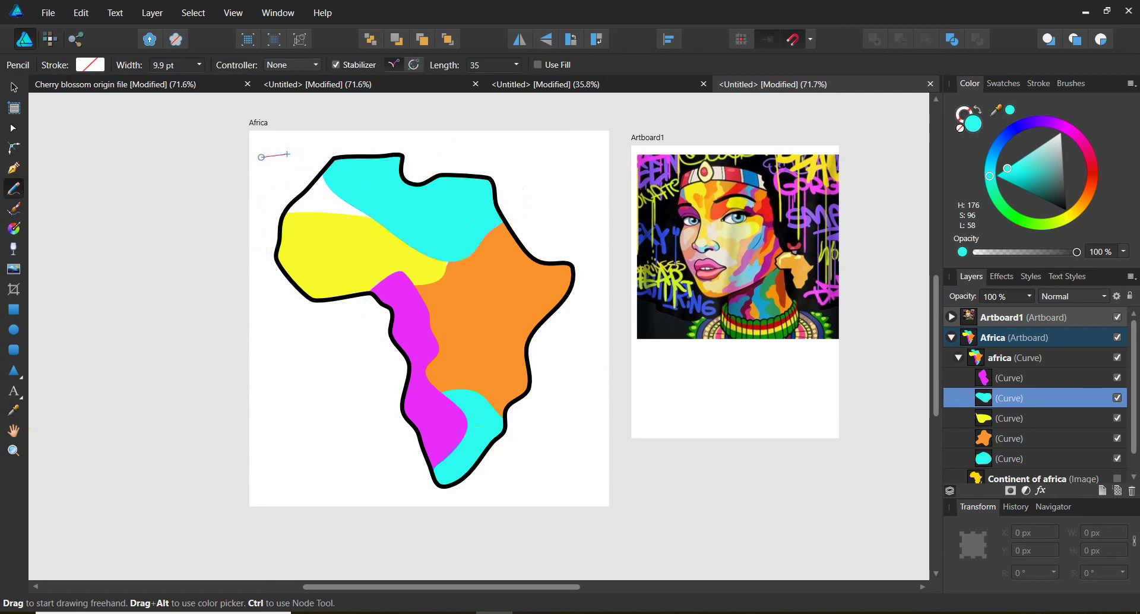
{"action": "left_click_drag", "start_coordinate": [261, 156], "coordinate": [284, 158]}
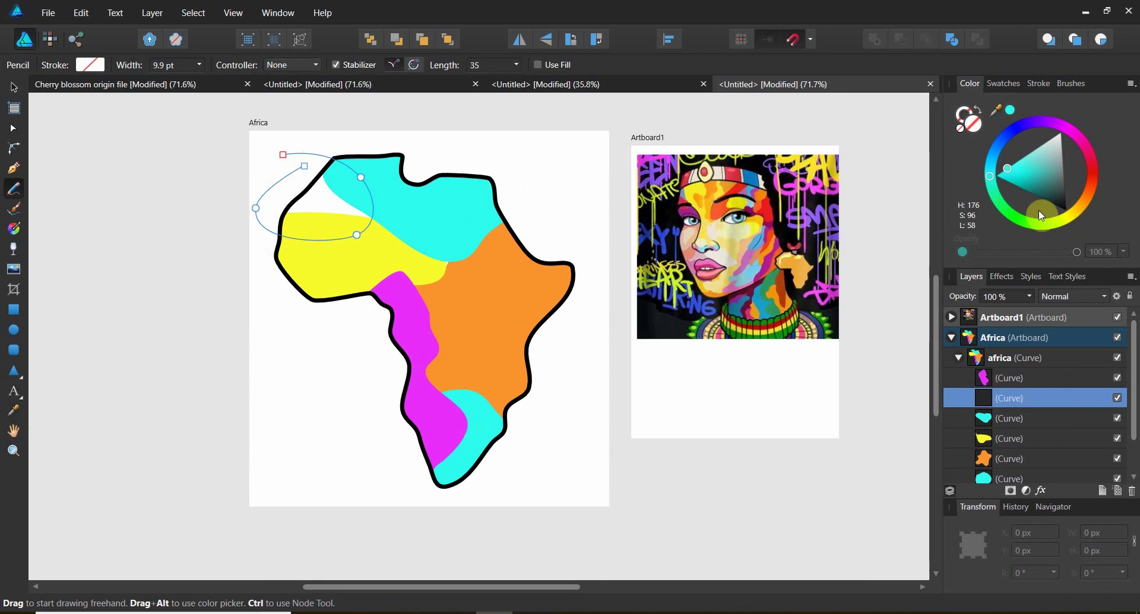
{"action": "left_click", "coordinate": [14, 410]}
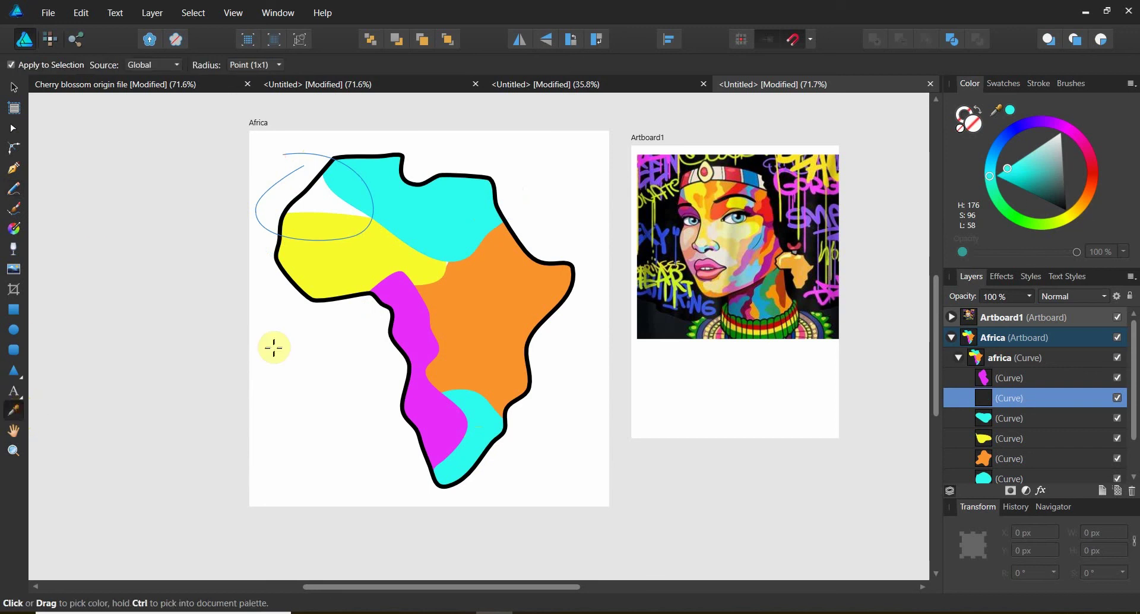
{"action": "left_click", "coordinate": [515, 313]}
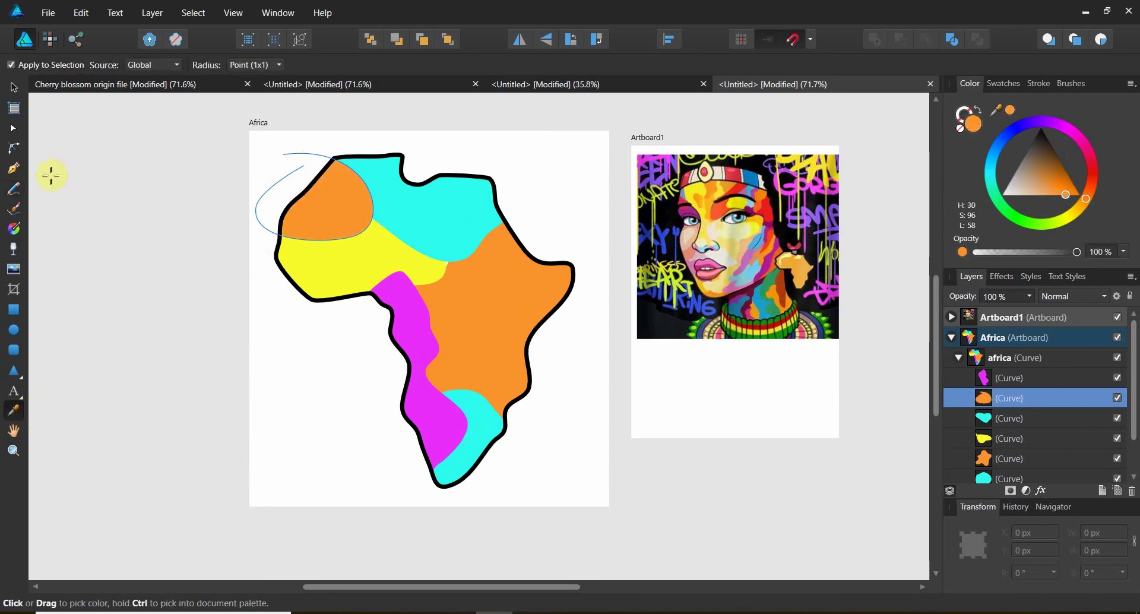
{"action": "left_click", "coordinate": [13, 87]}
{"action": "left_click", "coordinate": [97, 174]}
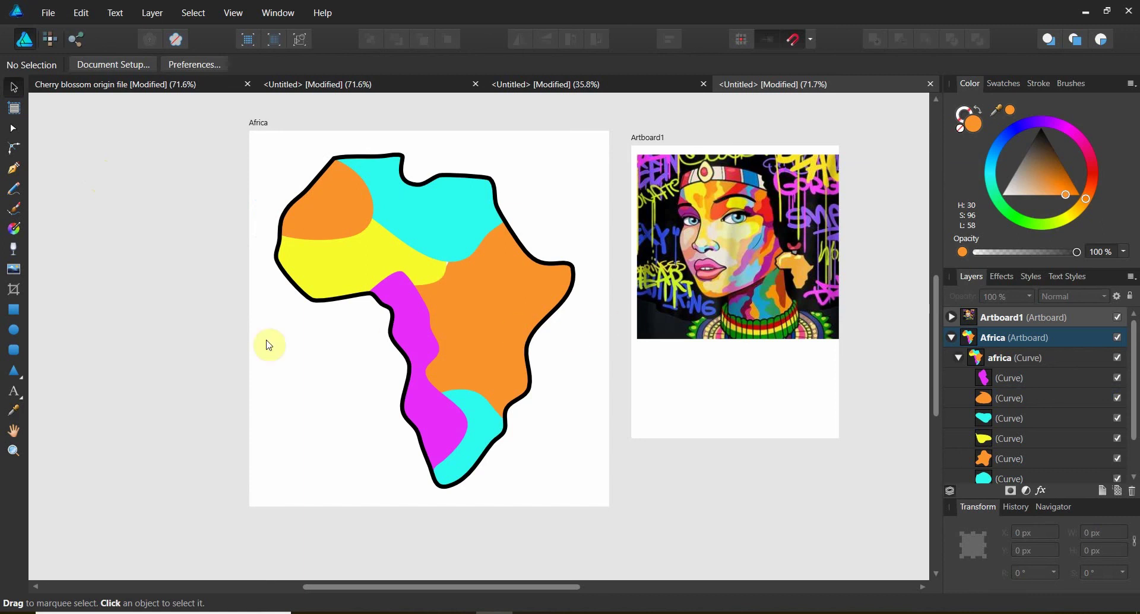
Step: Draw a dripping freehand Pencil shape across the northeast, fill it with purple, and nest it inside the africa curve between the yellow and orange curves
{"action": "left_click", "coordinate": [13, 189]}
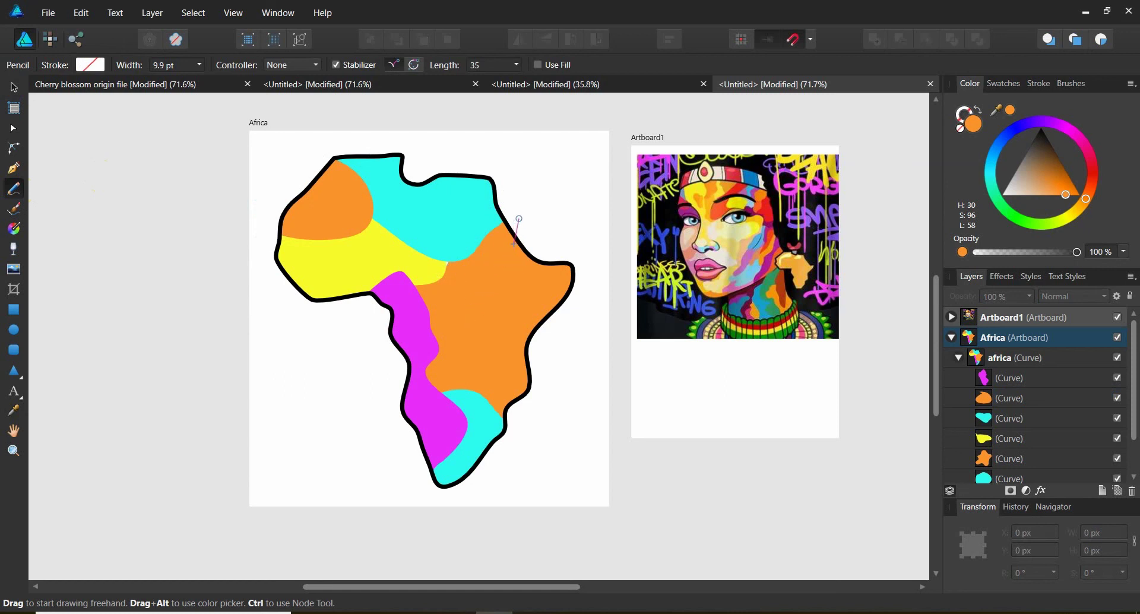
{"action": "left_click_drag", "start_coordinate": [525, 202], "coordinate": [515, 192]}
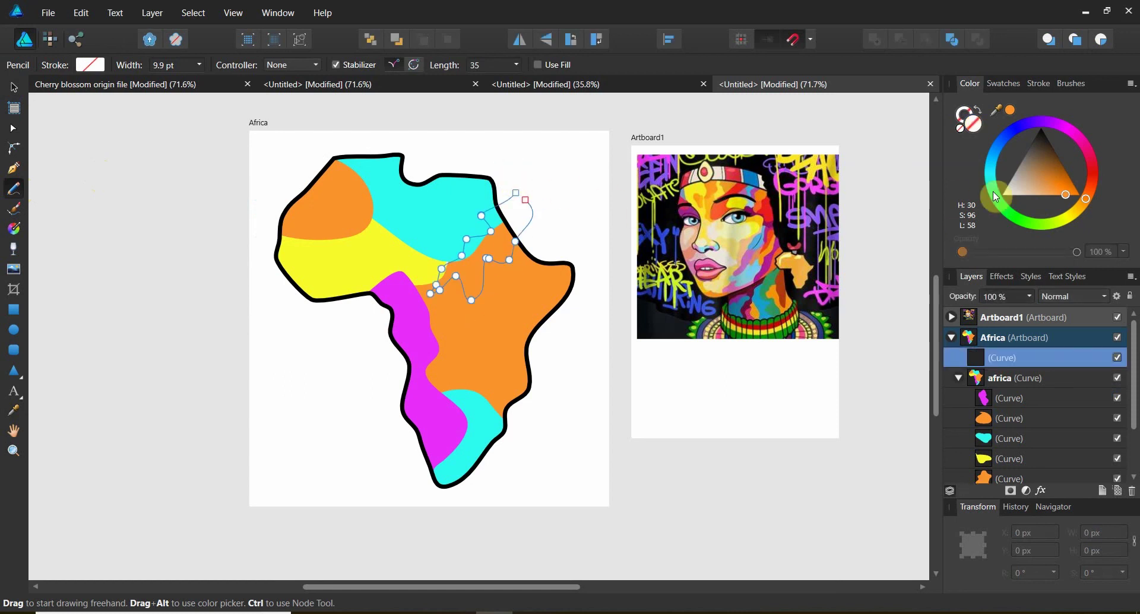
{"action": "left_click_drag", "start_coordinate": [1040, 132], "coordinate": [1056, 124]}
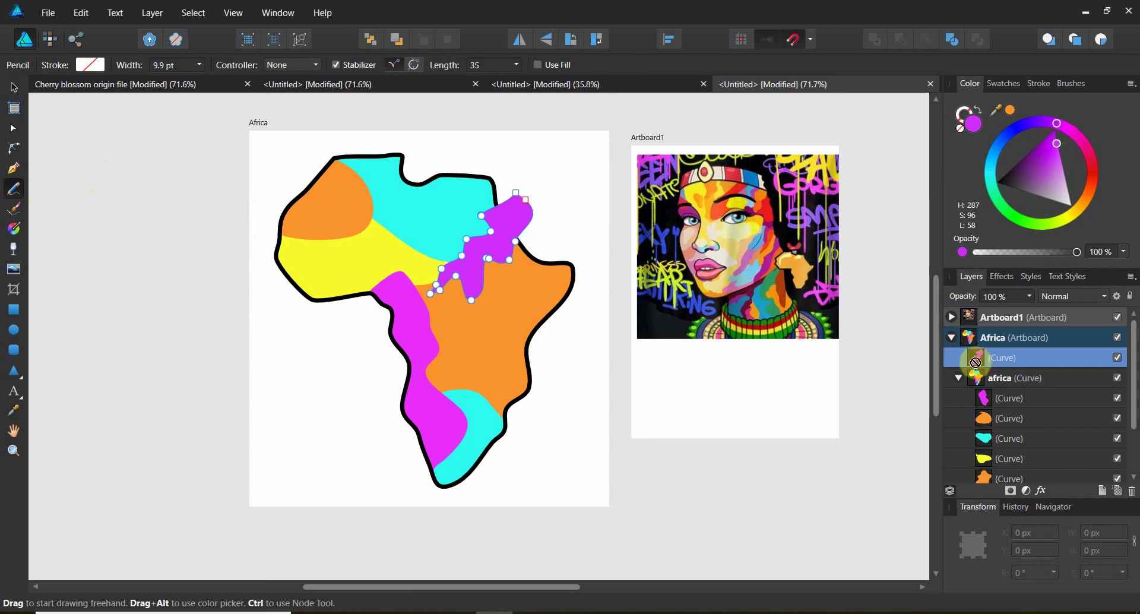
{"action": "left_click_drag", "start_coordinate": [975, 361], "coordinate": [999, 410]}
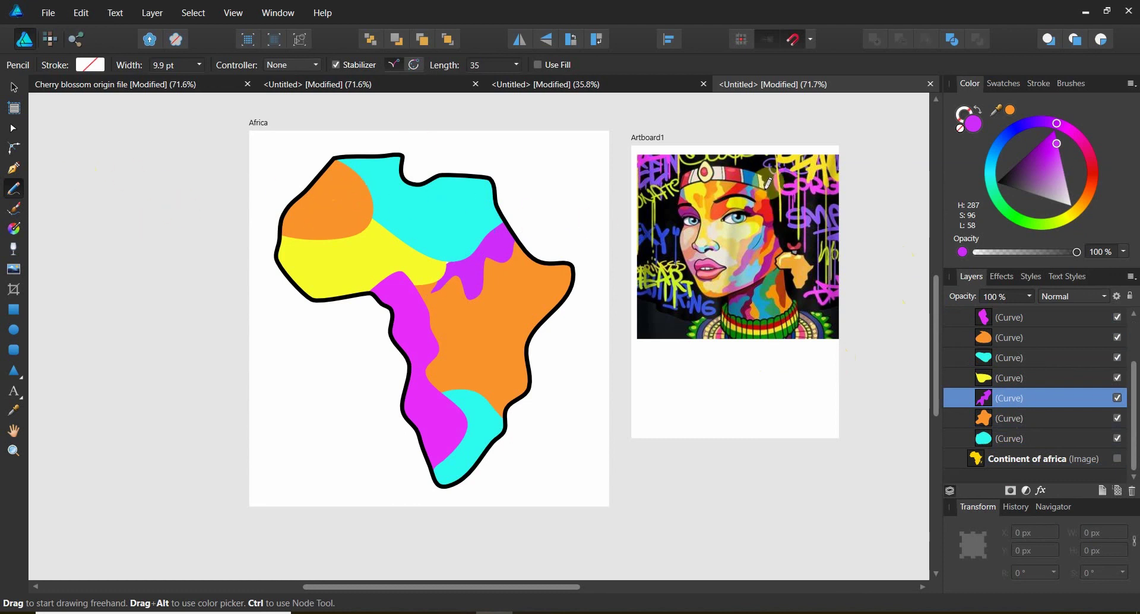
{"action": "left_click", "coordinate": [963, 112]}
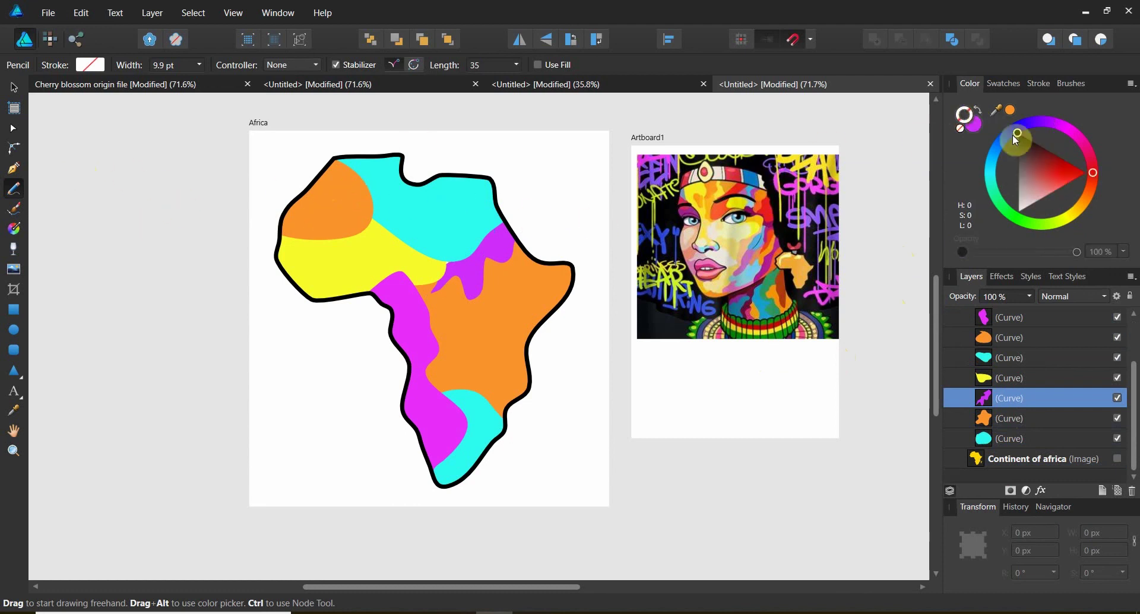
{"action": "left_click", "coordinate": [1054, 156]}
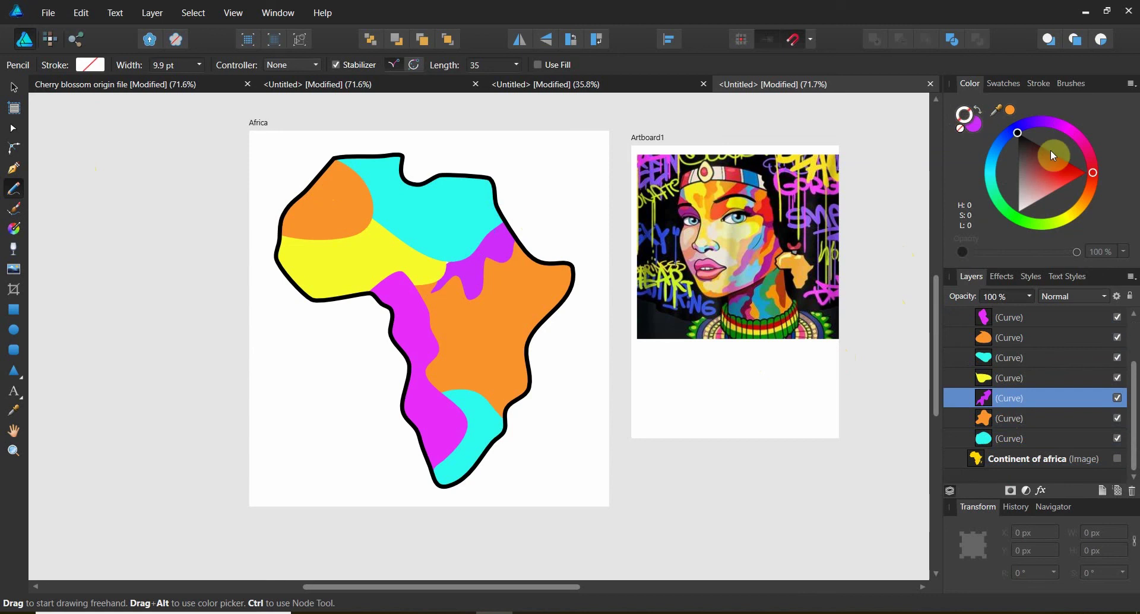
{"action": "left_click", "coordinate": [1091, 176]}
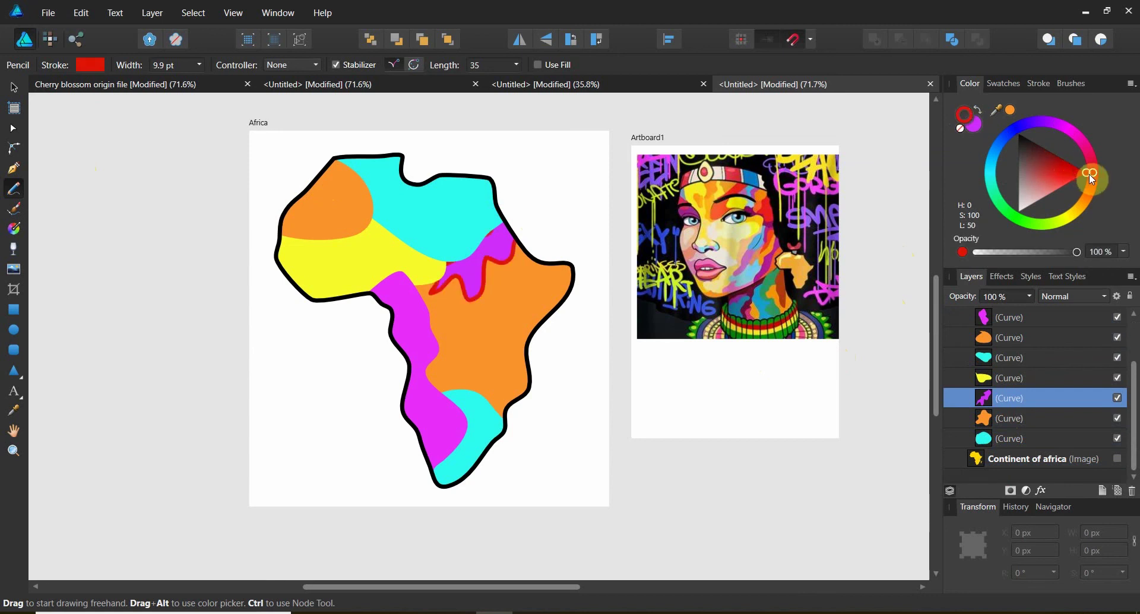
{"action": "left_click", "coordinate": [961, 129]}
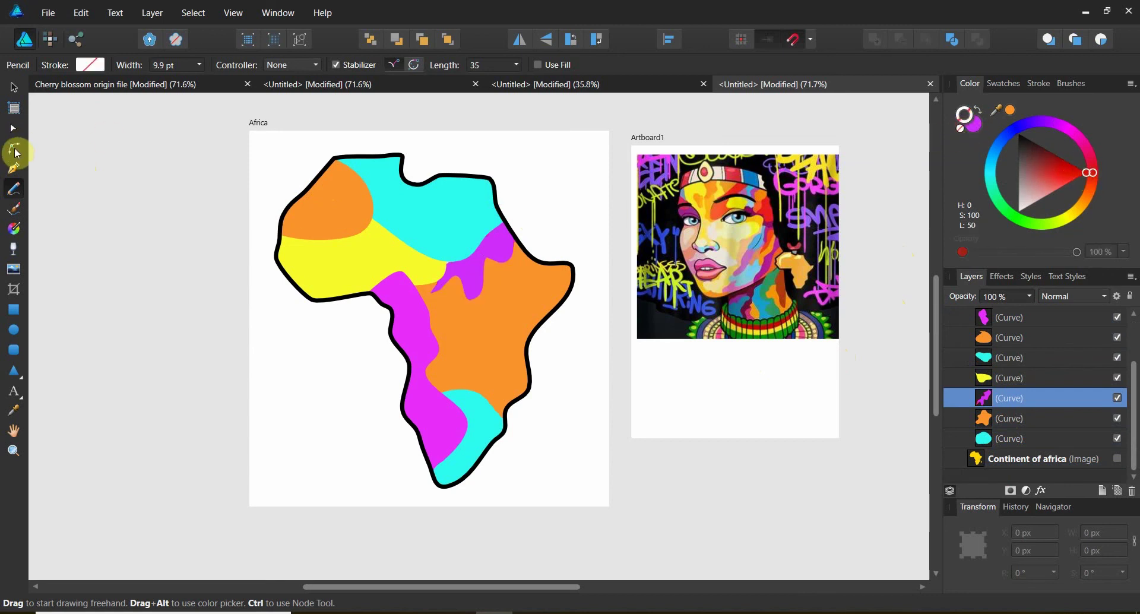
Step: Draw a long curved freehand Pencil shape from the northeast down through East Africa and fill it with red at hue 349, saturation 100
{"action": "left_click", "coordinate": [517, 179]}
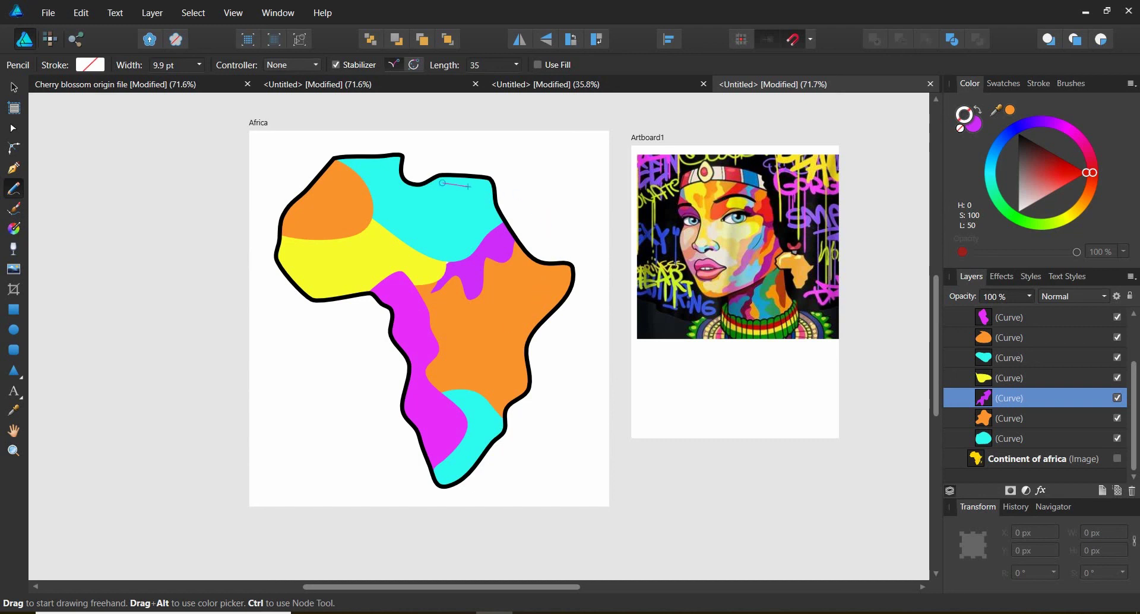
{"action": "left_click_drag", "start_coordinate": [469, 187], "coordinate": [539, 190]}
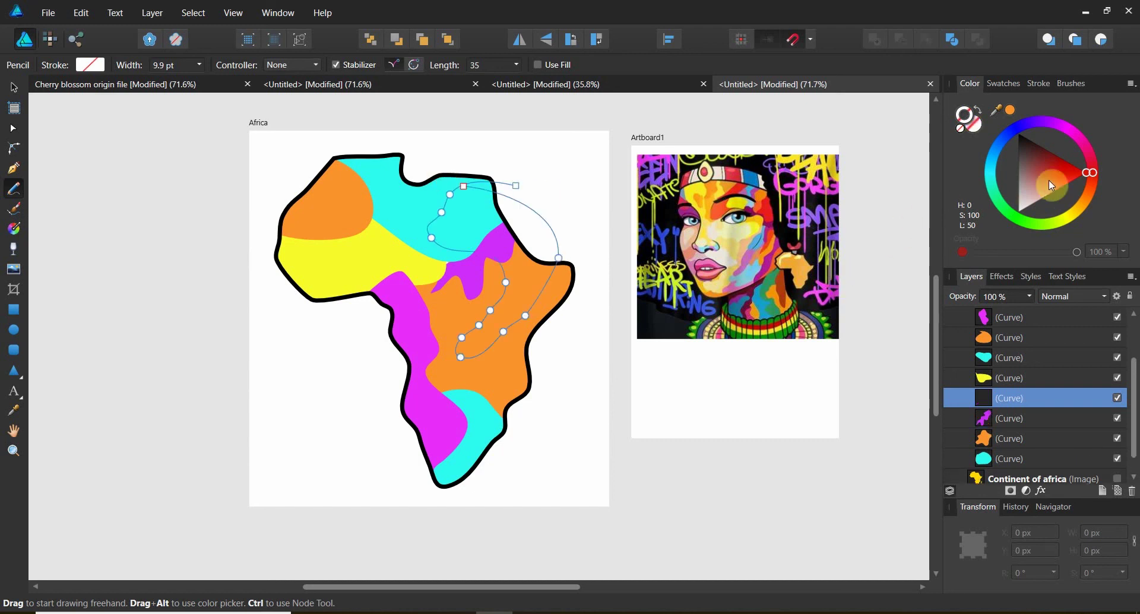
{"action": "left_click_drag", "start_coordinate": [1005, 144], "coordinate": [1056, 123]}
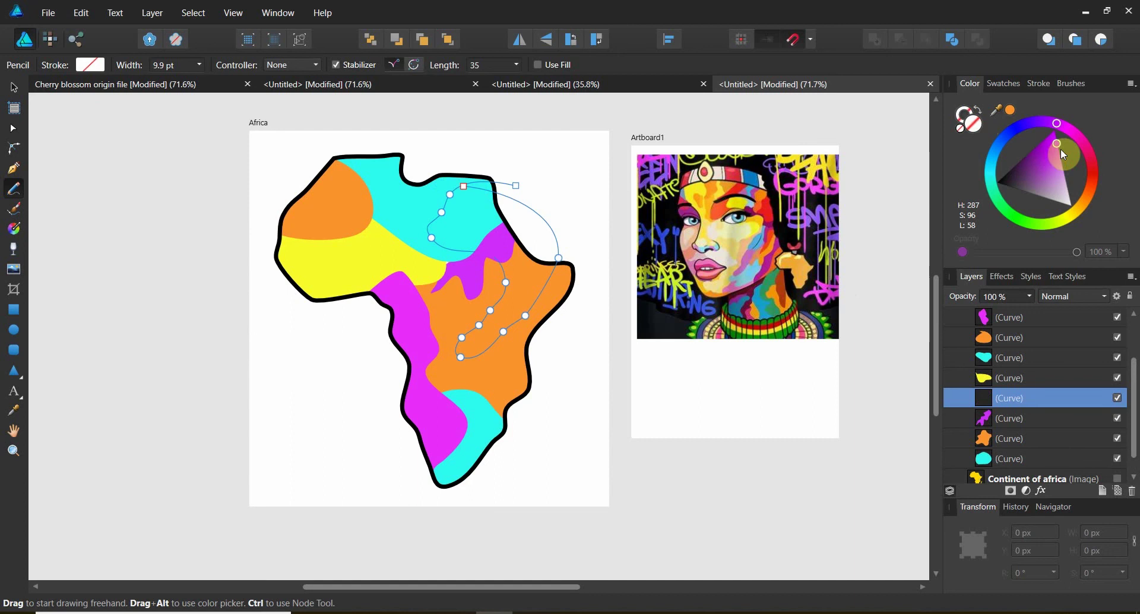
{"action": "left_click", "coordinate": [1093, 168]}
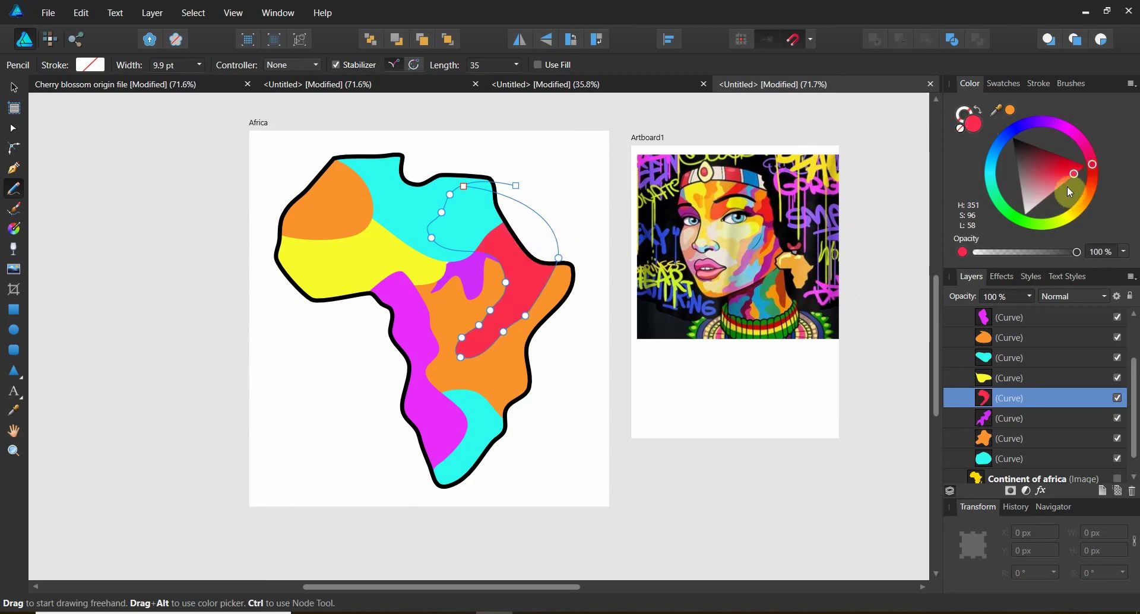
{"action": "mouse_move", "coordinate": [1076, 175]}
{"action": "left_mouse_down"}
{"action": "mouse_move", "coordinate": [1089, 163]}
{"action": "mouse_move", "coordinate": [1077, 162]}
{"action": "mouse_move", "coordinate": [1095, 162]}
{"action": "left_mouse_up"}
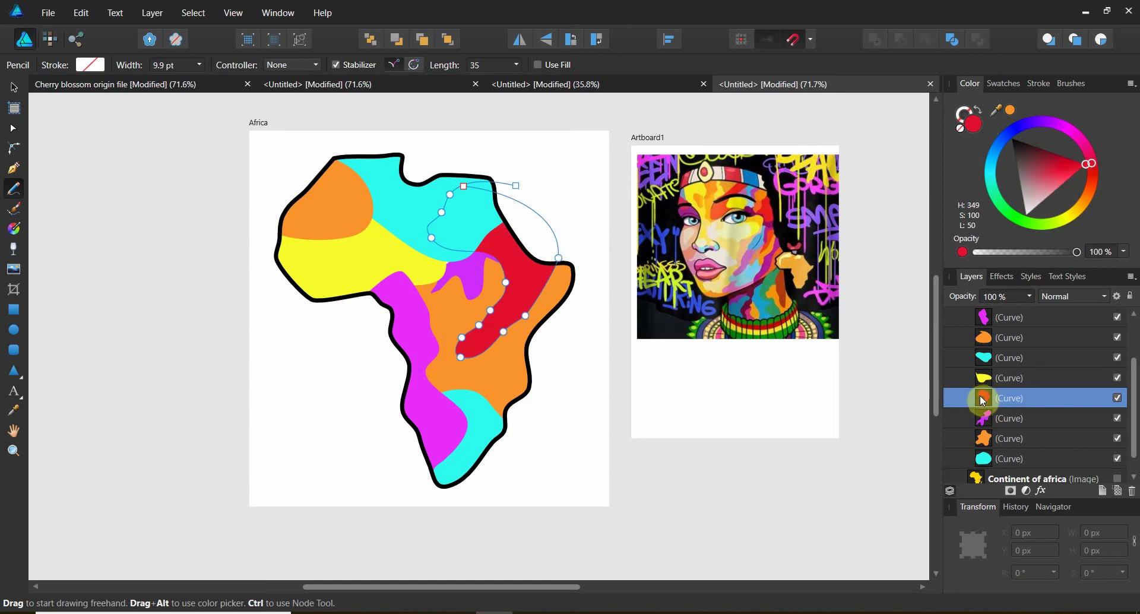
Step: Raise the red curve to the front of the africa curve's nested shapes and place the purple drip curve directly above it
{"action": "mouse_move", "coordinate": [986, 381]}
{"action": "left_mouse_down"}
{"action": "mouse_move", "coordinate": [996, 336]}
{"action": "mouse_move", "coordinate": [995, 369]}
{"action": "left_mouse_up"}
{"action": "left_click", "coordinate": [993, 471]}
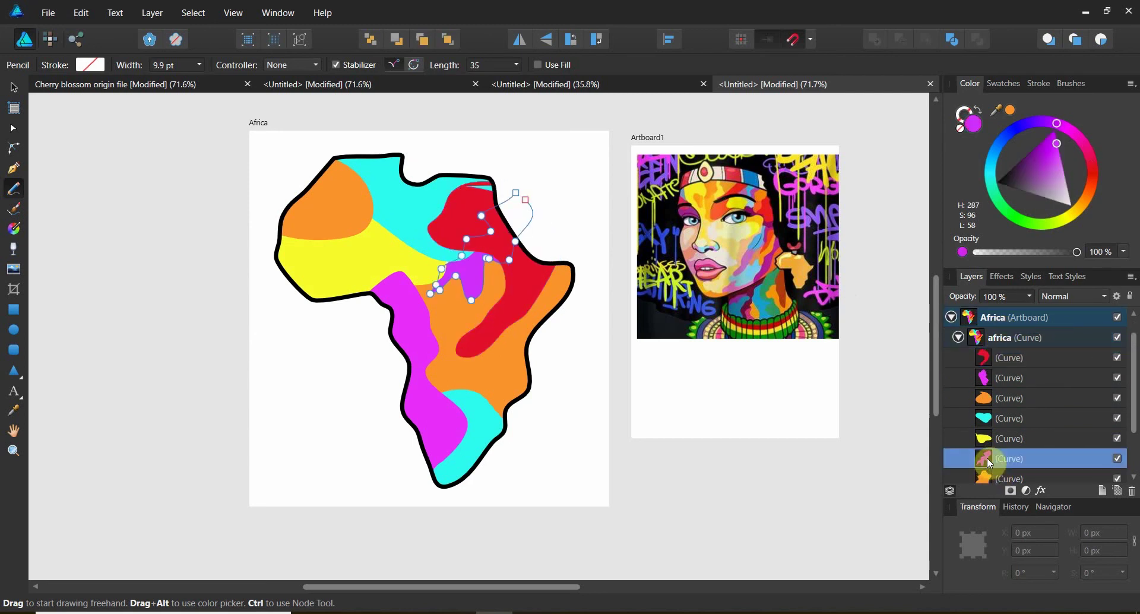
{"action": "left_click_drag", "start_coordinate": [987, 457], "coordinate": [1006, 354]}
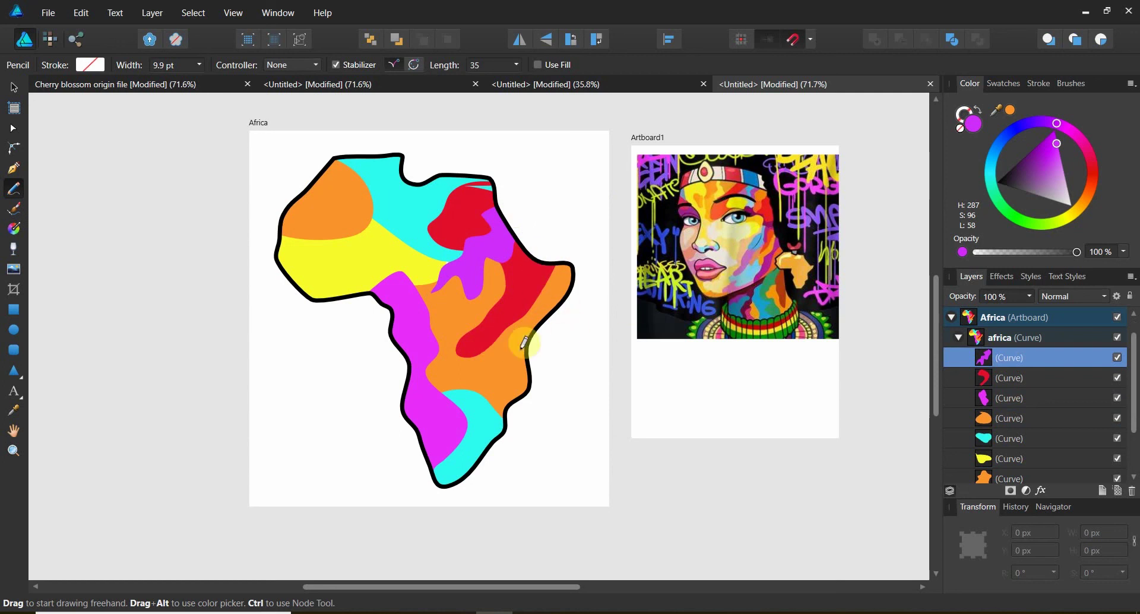
Step: Reshape the southern cyan curve by bending its upper edge and moving its bottom node up to the continent's southern tip
{"action": "left_click", "coordinate": [13, 128]}
{"action": "left_click", "coordinate": [482, 427]}
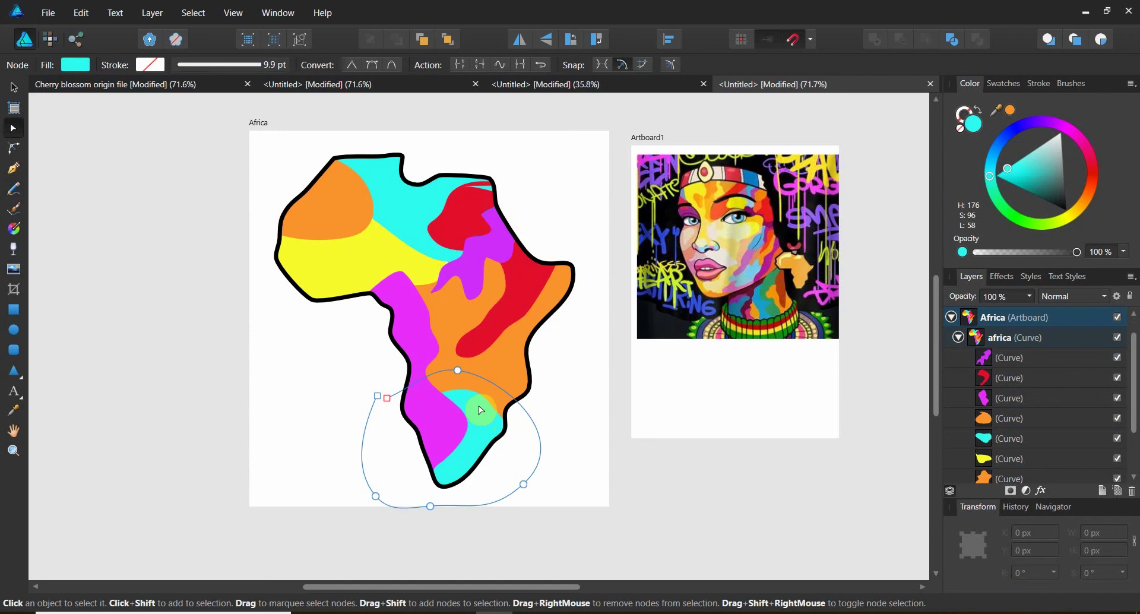
{"action": "left_click_drag", "start_coordinate": [490, 385], "coordinate": [498, 369]}
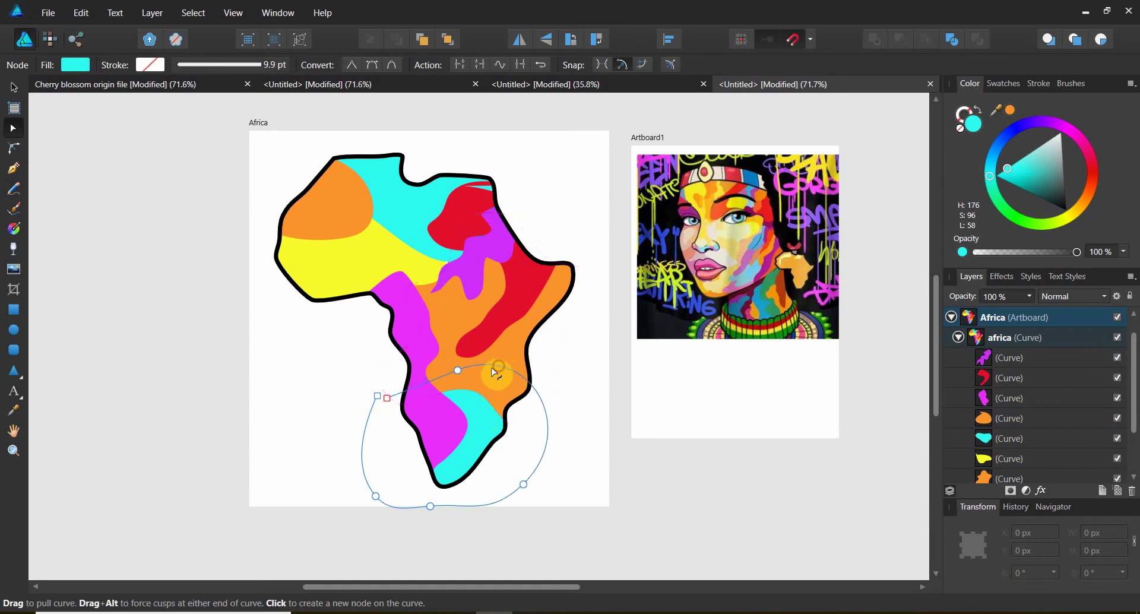
{"action": "left_click_drag", "start_coordinate": [434, 497], "coordinate": [442, 480]}
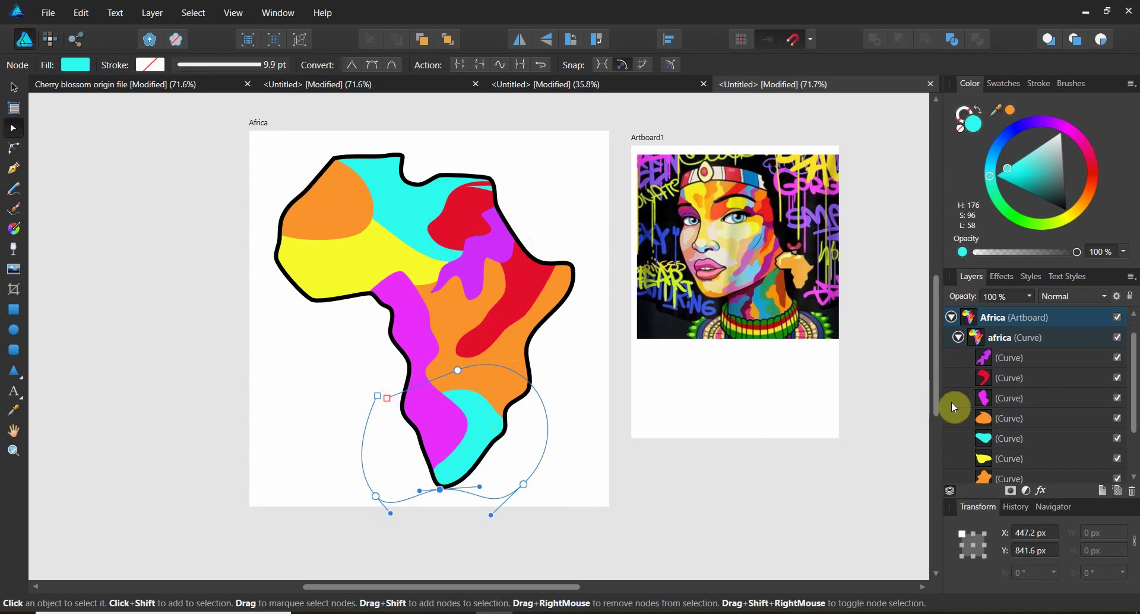
{"action": "left_click_drag", "start_coordinate": [516, 377], "coordinate": [510, 393]}
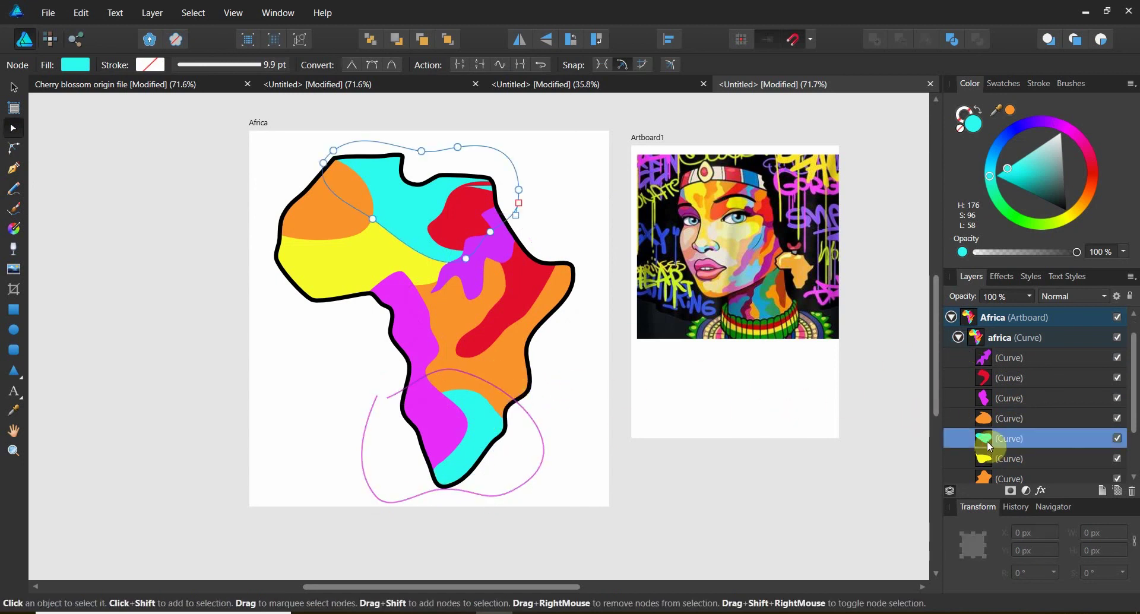
Step: Raise the southern cyan curve above the large orange curve and pull its upper edge into pointed peaks and a deep dip
{"action": "left_click_drag", "start_coordinate": [986, 439], "coordinate": [995, 416]}
{"action": "left_click_drag", "start_coordinate": [458, 377], "coordinate": [482, 366]}
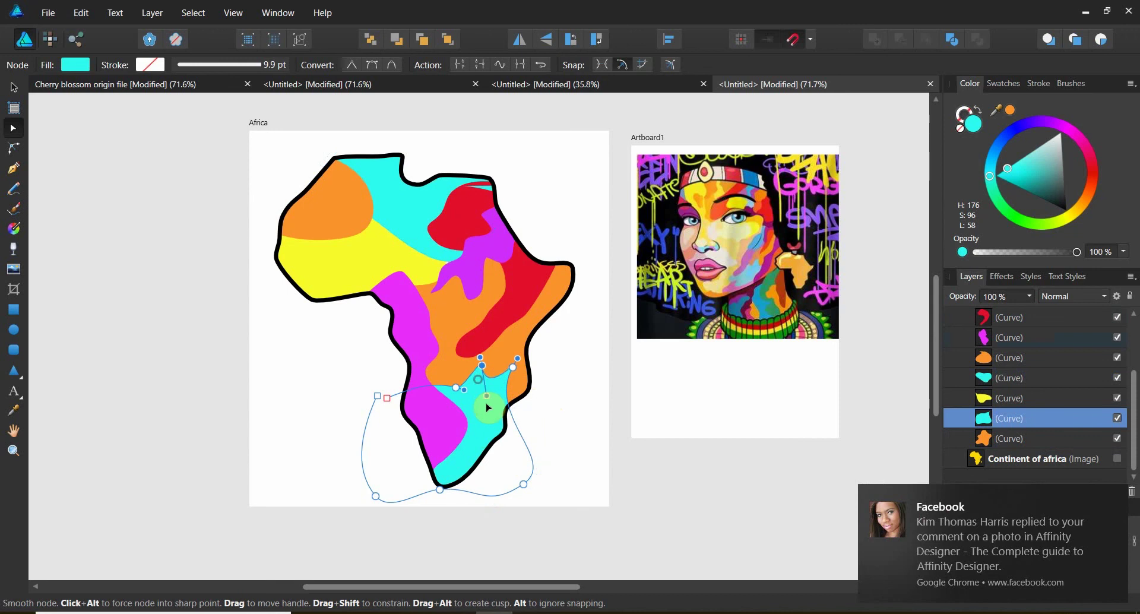
{"action": "left_click_drag", "start_coordinate": [488, 408], "coordinate": [491, 430]}
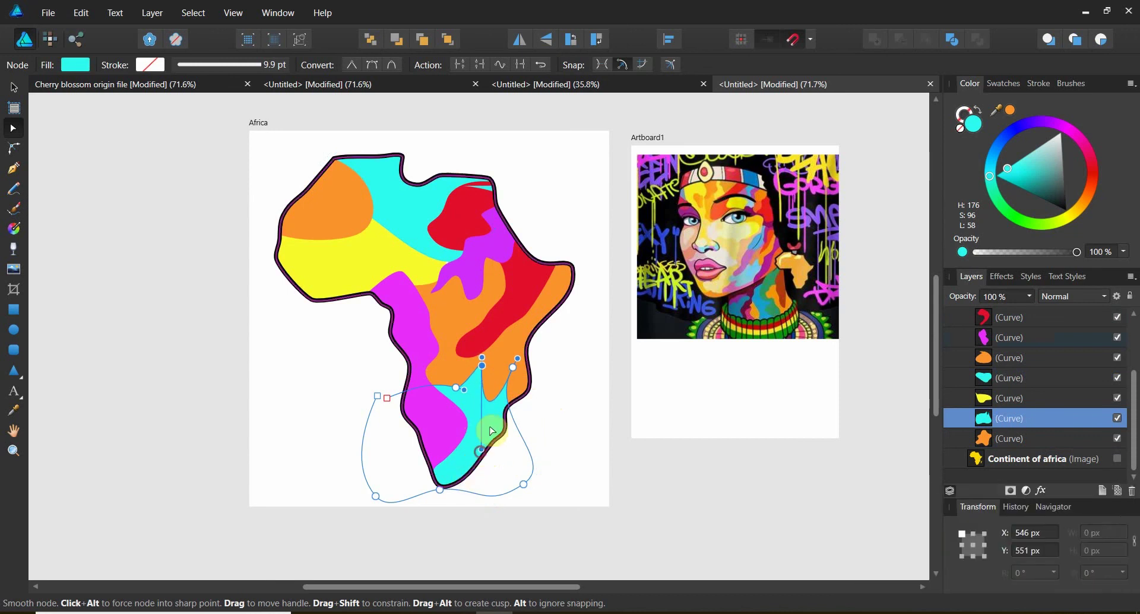
{"action": "left_click", "coordinate": [565, 387]}
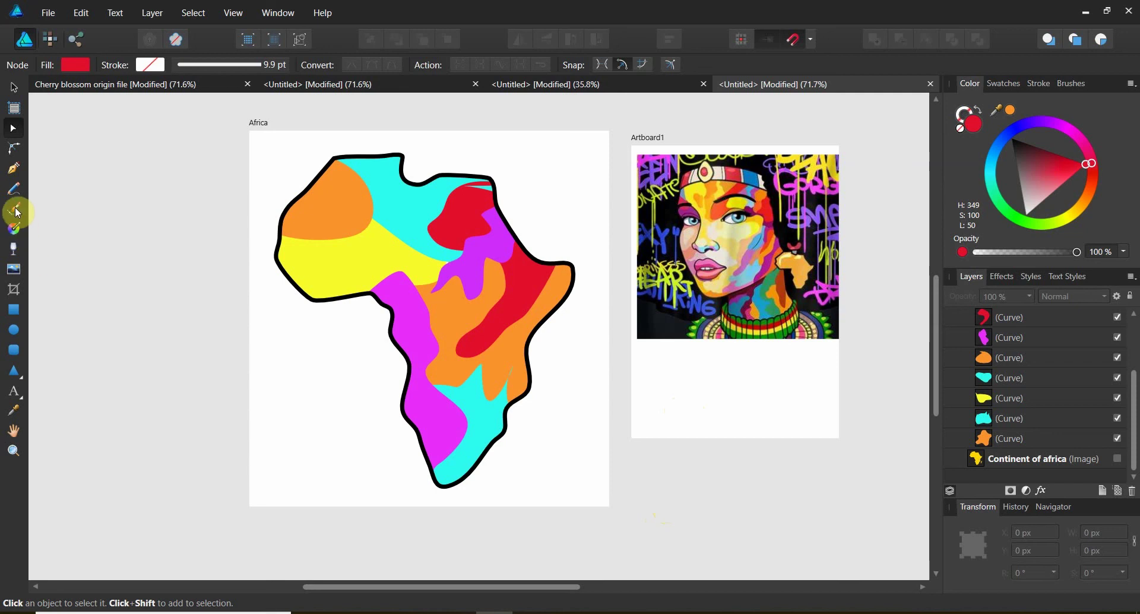
Step: Draw a wavy freehand Pencil shape across West Africa, fill it with the same red, and nest it at the front inside the africa curve
{"action": "left_click", "coordinate": [14, 189]}
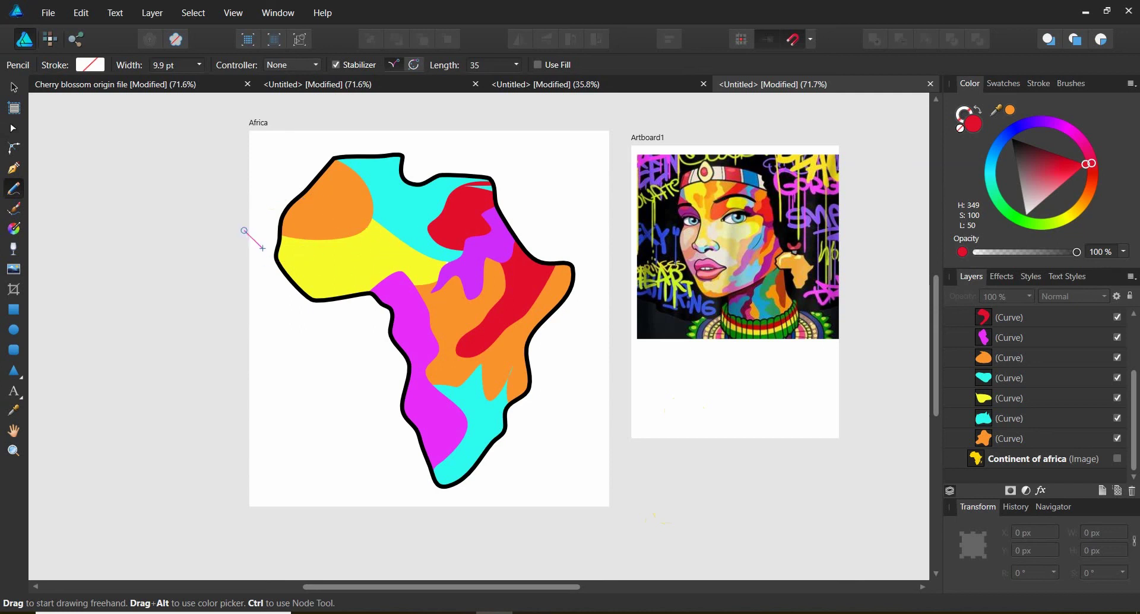
{"action": "left_click_drag", "start_coordinate": [264, 195], "coordinate": [483, 191]}
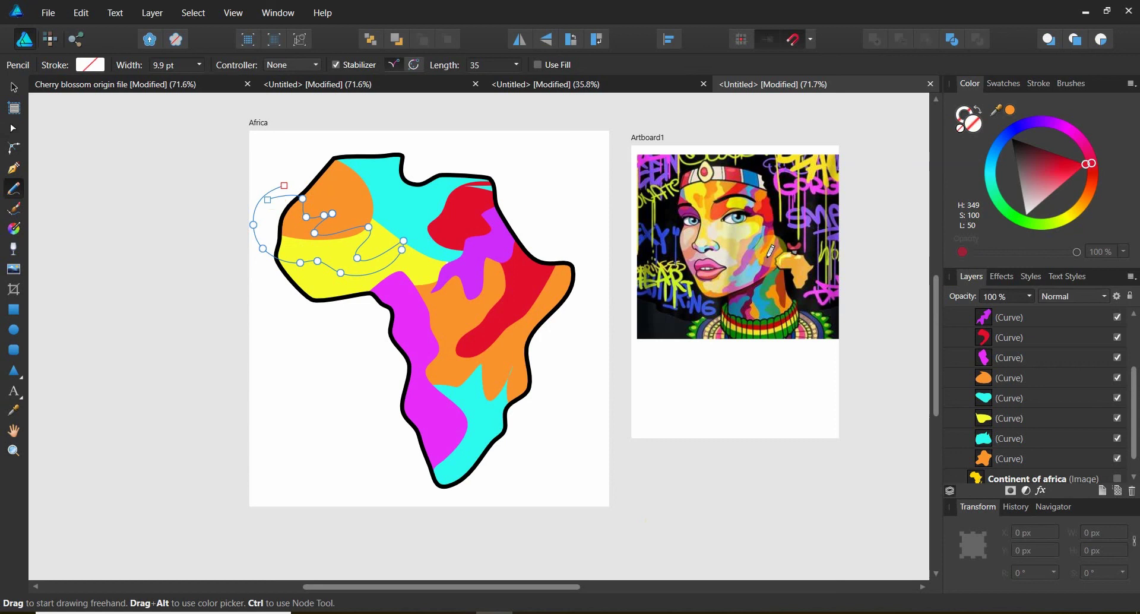
{"action": "left_click", "coordinate": [1086, 163]}
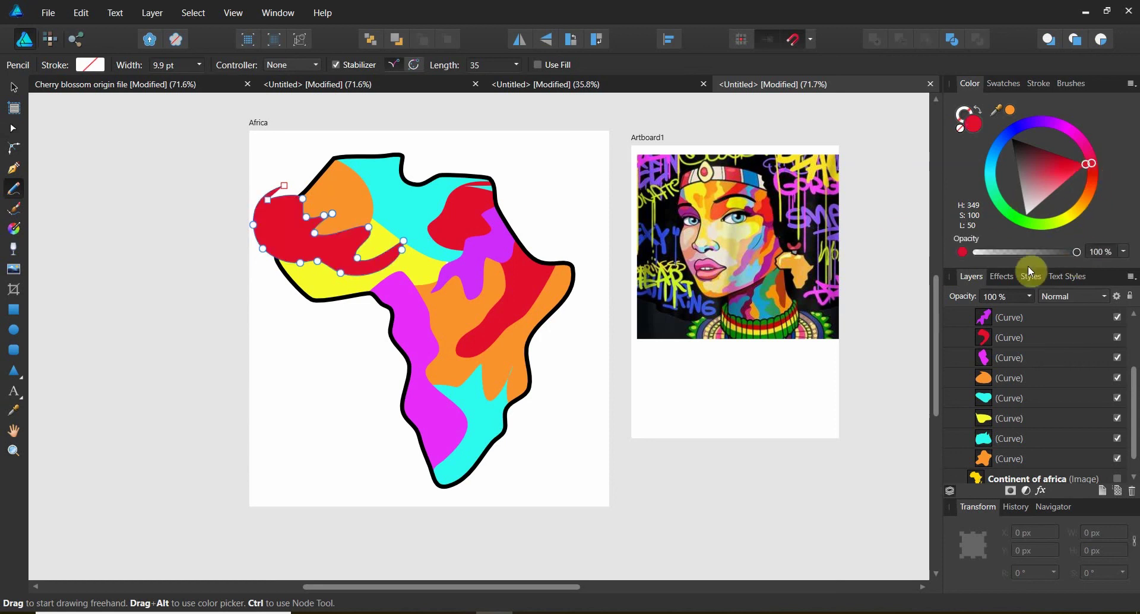
{"action": "scroll", "coordinate": [987, 362], "scroll_direction": "up", "scroll_amount": 3}
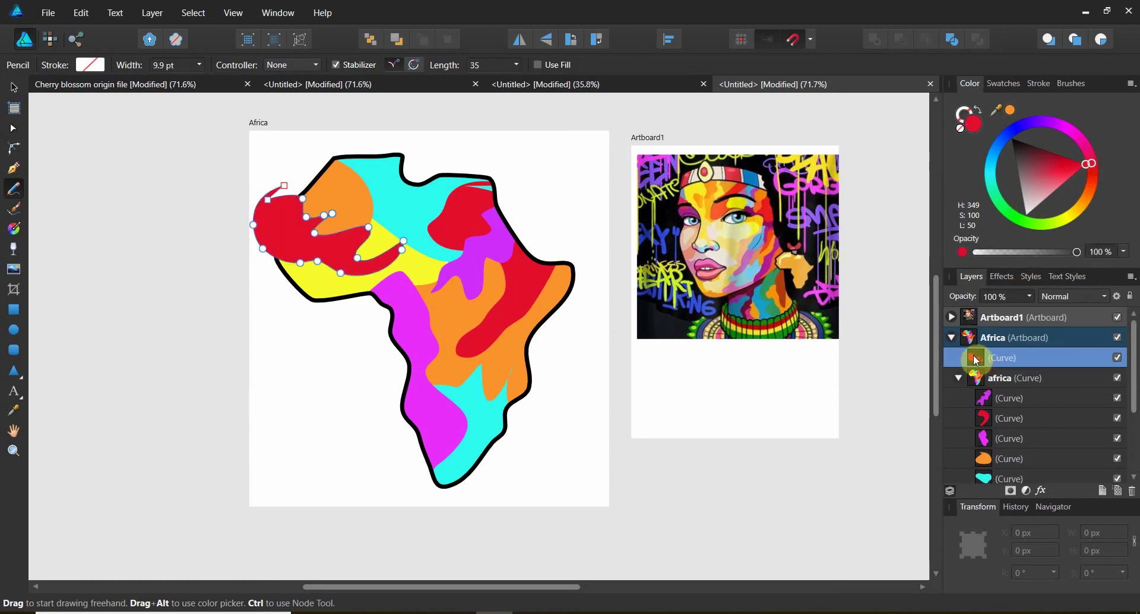
{"action": "left_click_drag", "start_coordinate": [976, 357], "coordinate": [992, 382]}
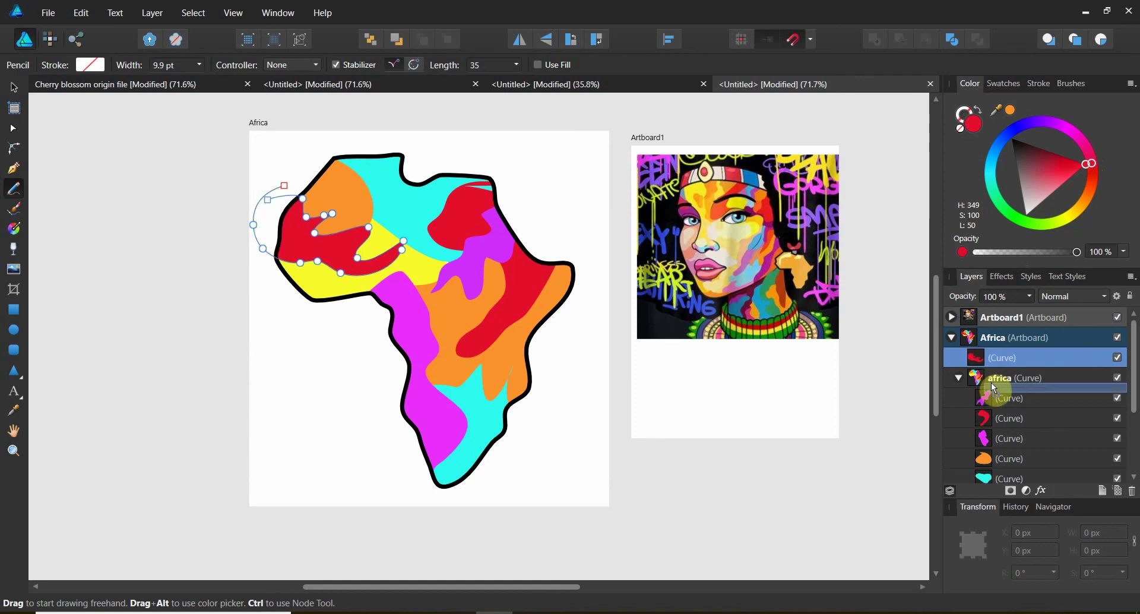
{"action": "left_click", "coordinate": [14, 87]}
{"action": "left_click", "coordinate": [131, 224]}
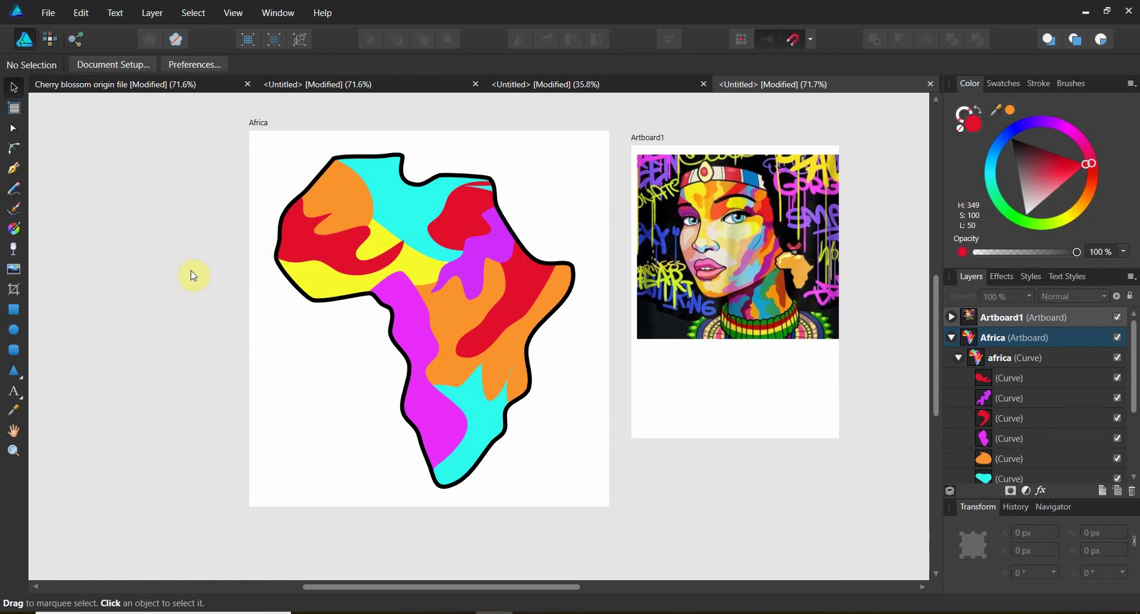
Step: Select the africa curve as a whole and expand it to show its nested colour curves
{"action": "left_click", "coordinate": [958, 357]}
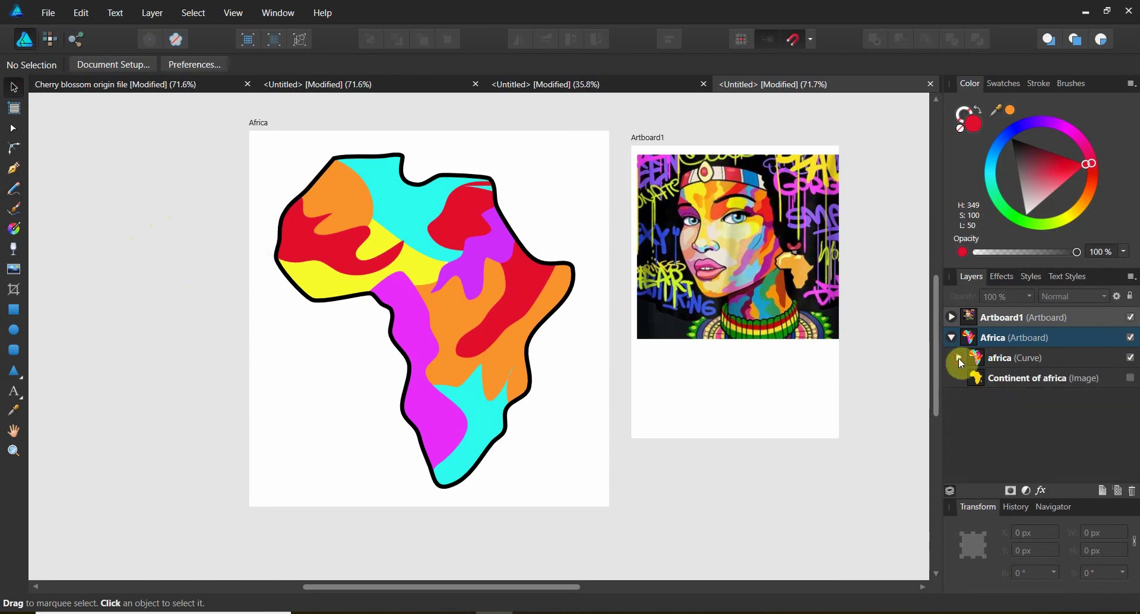
{"action": "left_click", "coordinate": [985, 362]}
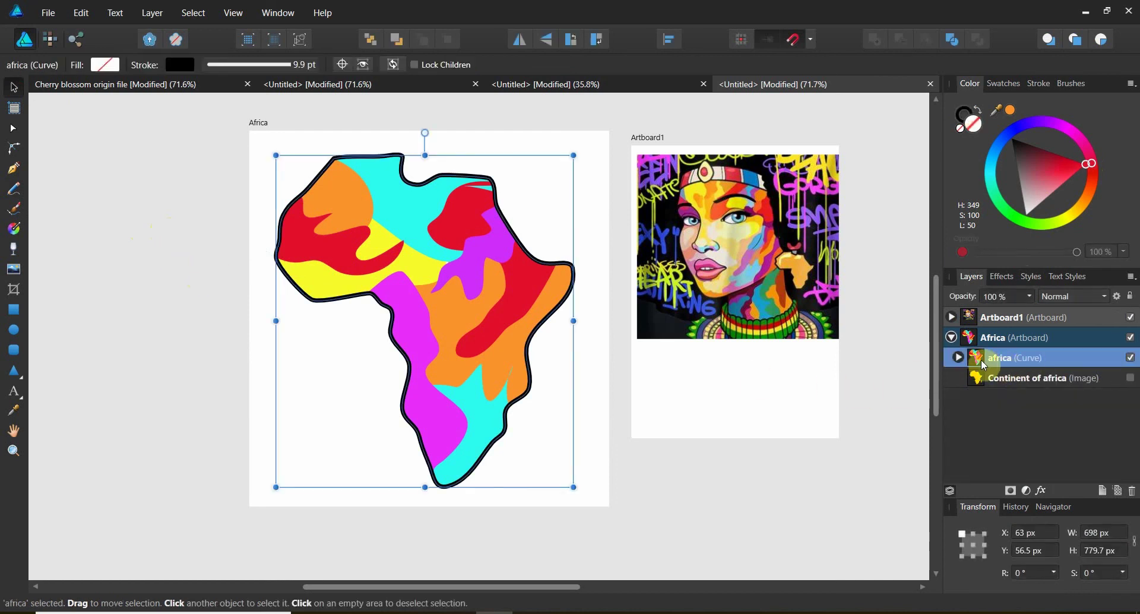
{"action": "left_click", "coordinate": [958, 358]}
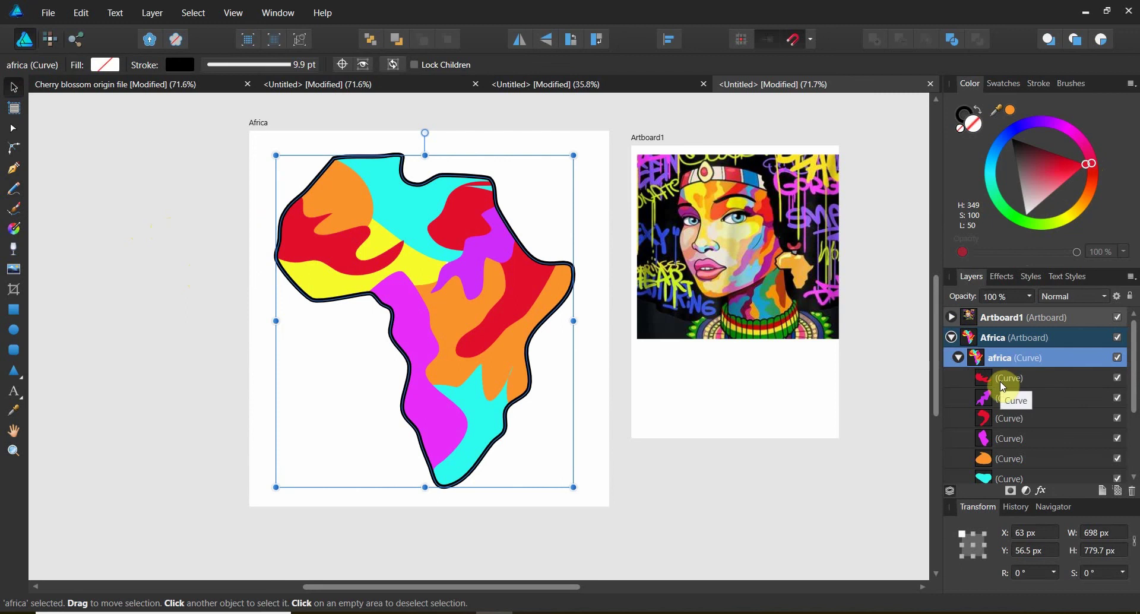